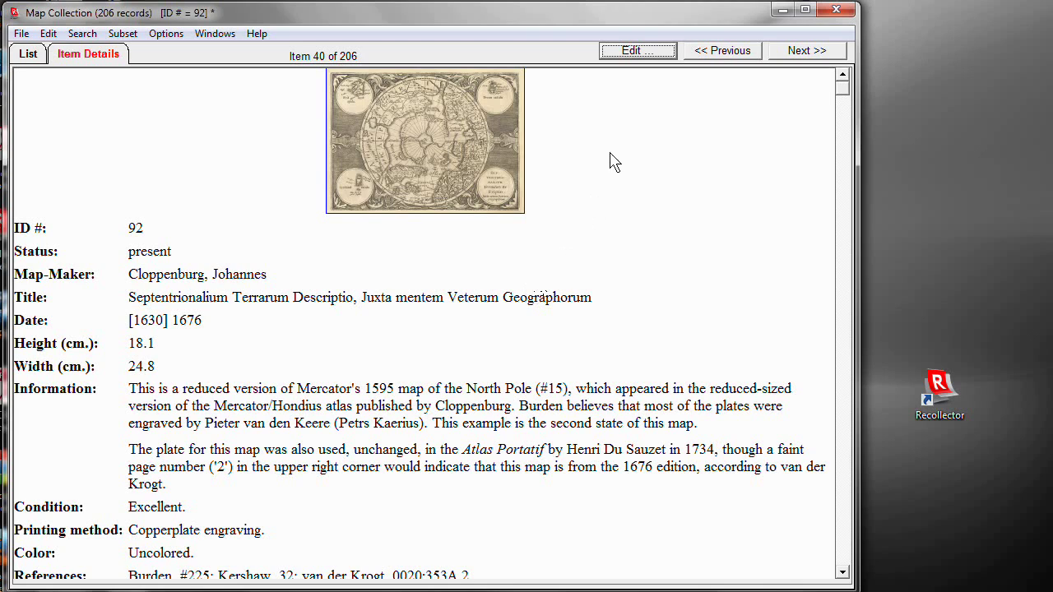
# Open record 92 for editing and inspect its map image at full size down to the title cartouche, closing the image viewer
pyautogui.click(642, 64)
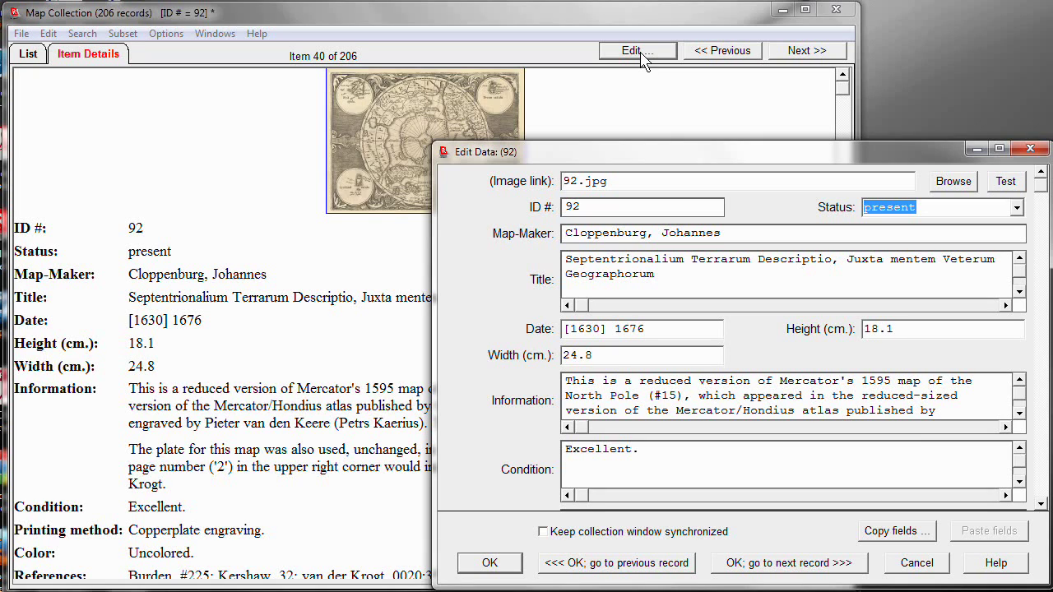
pyautogui.click(408, 146)
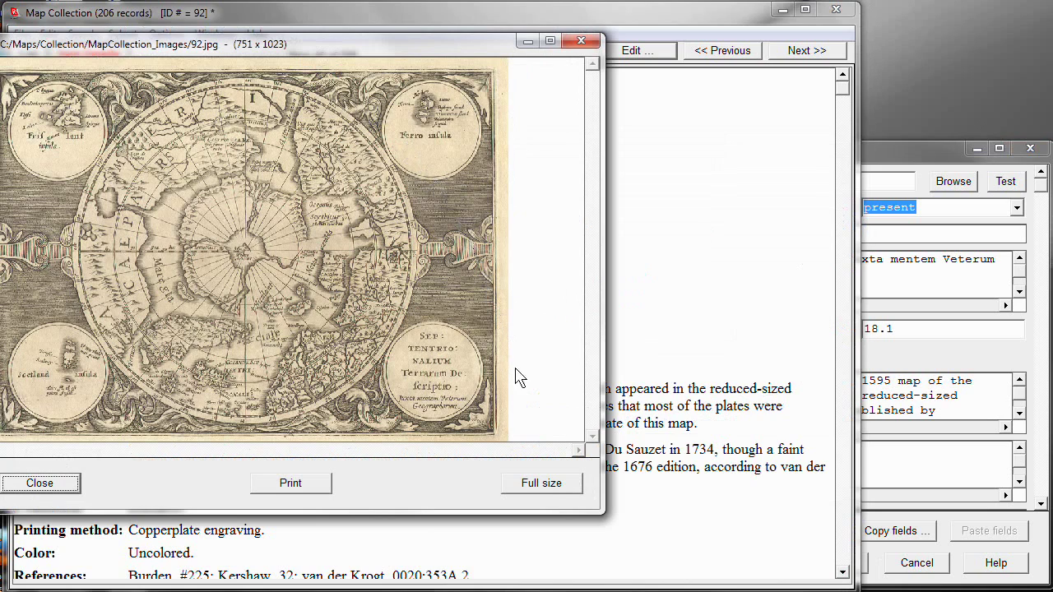
pyautogui.click(543, 487)
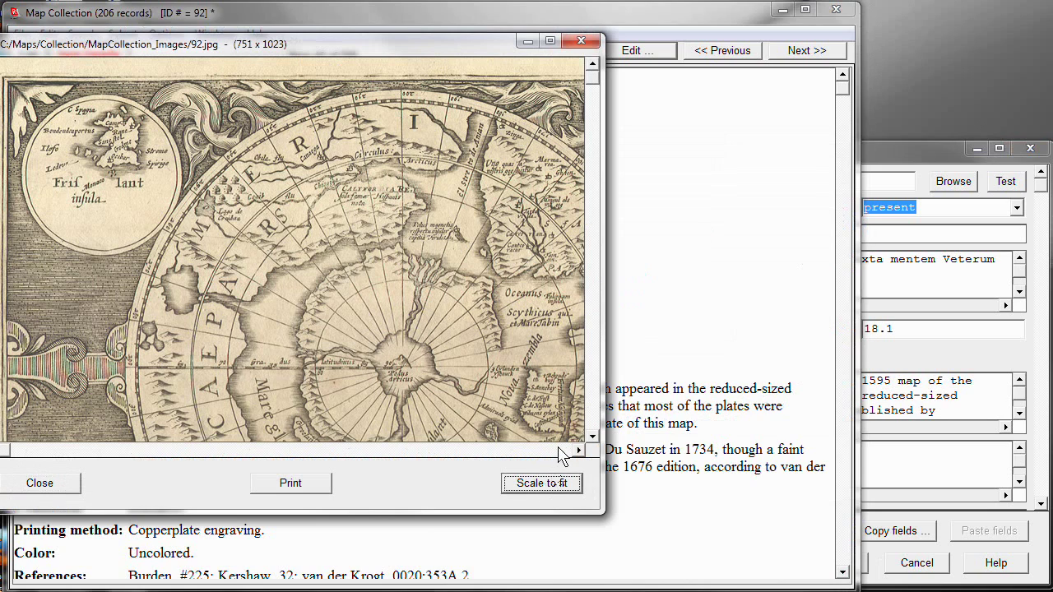
pyautogui.click(568, 451)
pyautogui.click(593, 426)
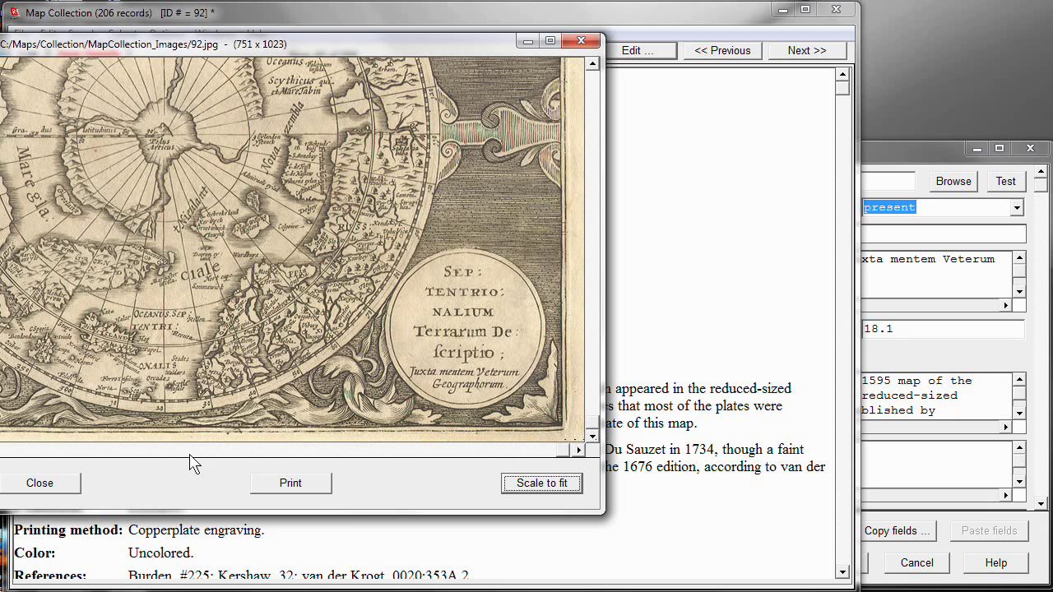
pyautogui.click(62, 484)
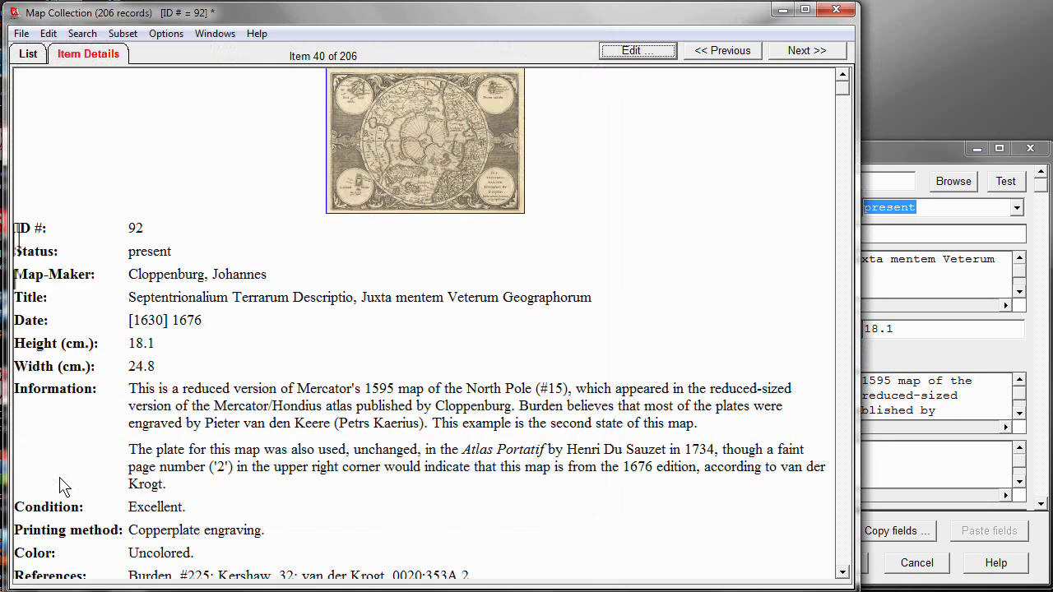
# Italicize "Juxta mentem Veterum Geographorum" in the Title field of record 92 and save the record
pyautogui.click(895, 157)
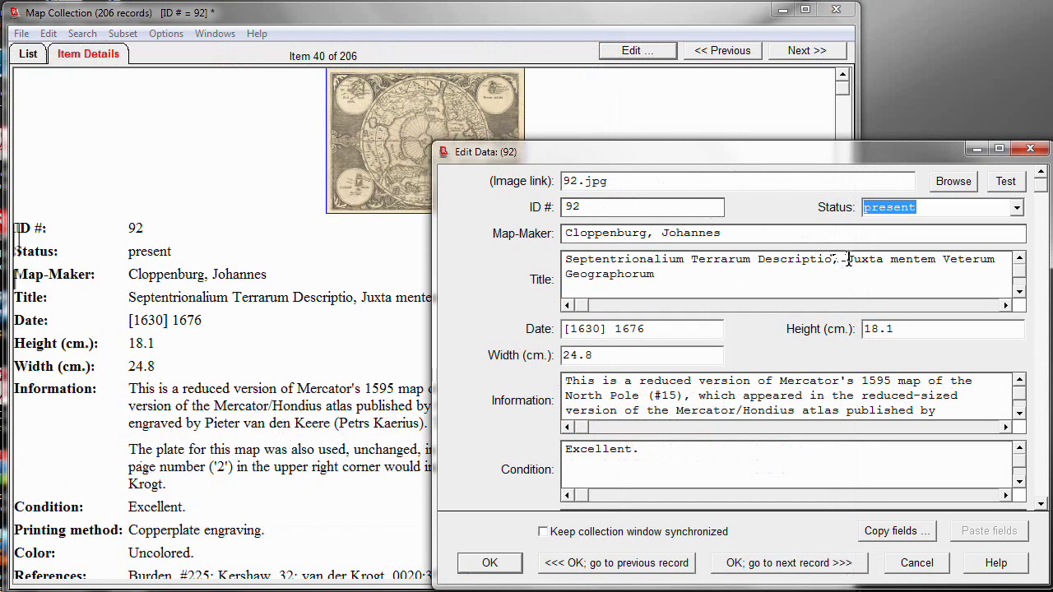
pyautogui.moveTo(846, 260); pyautogui.dragTo(731, 270)
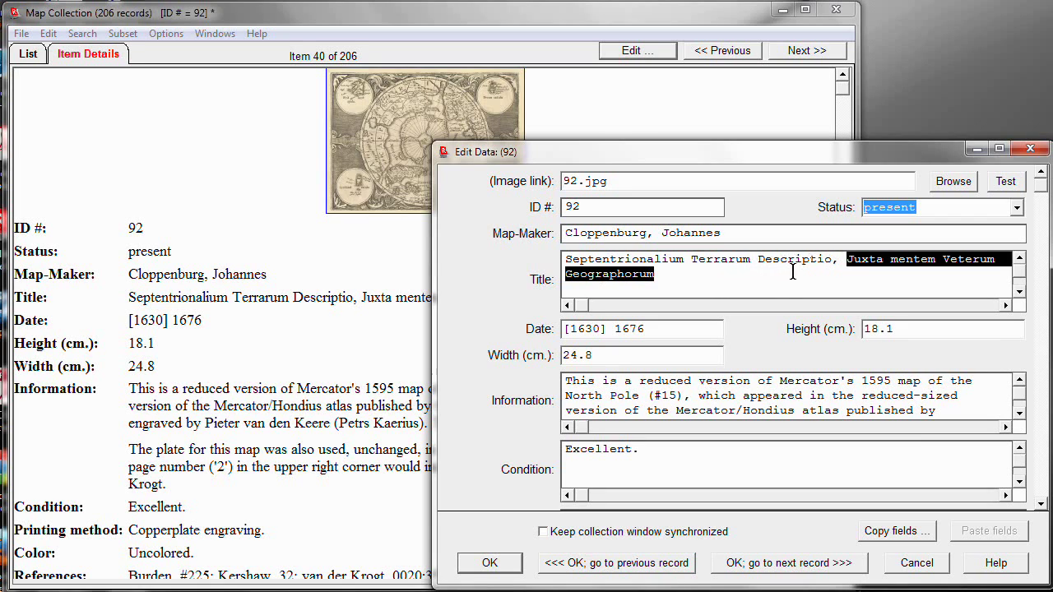
pyautogui.rightClick(862, 273)
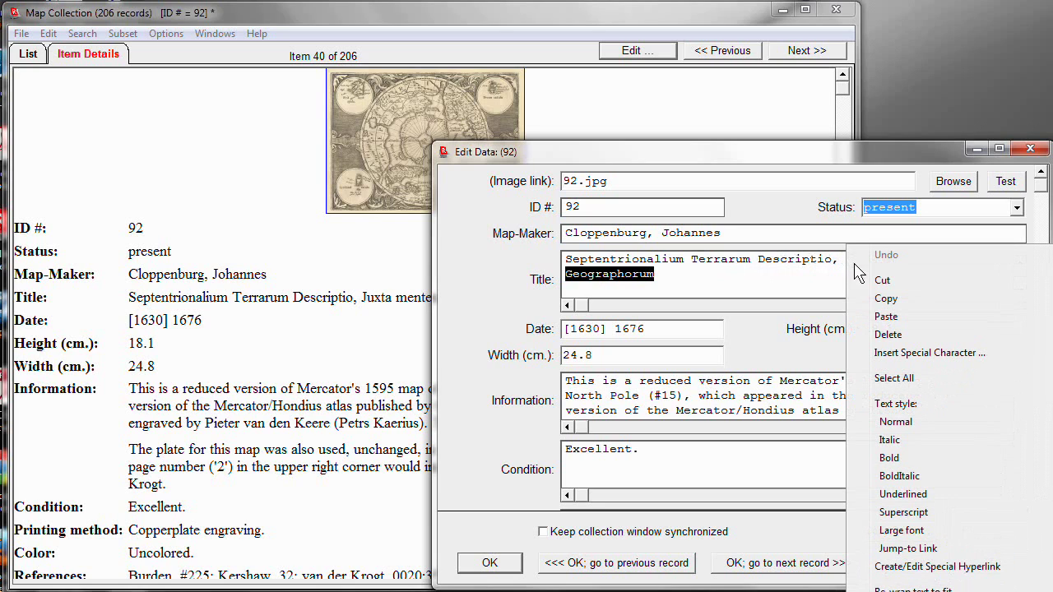
pyautogui.click(896, 441)
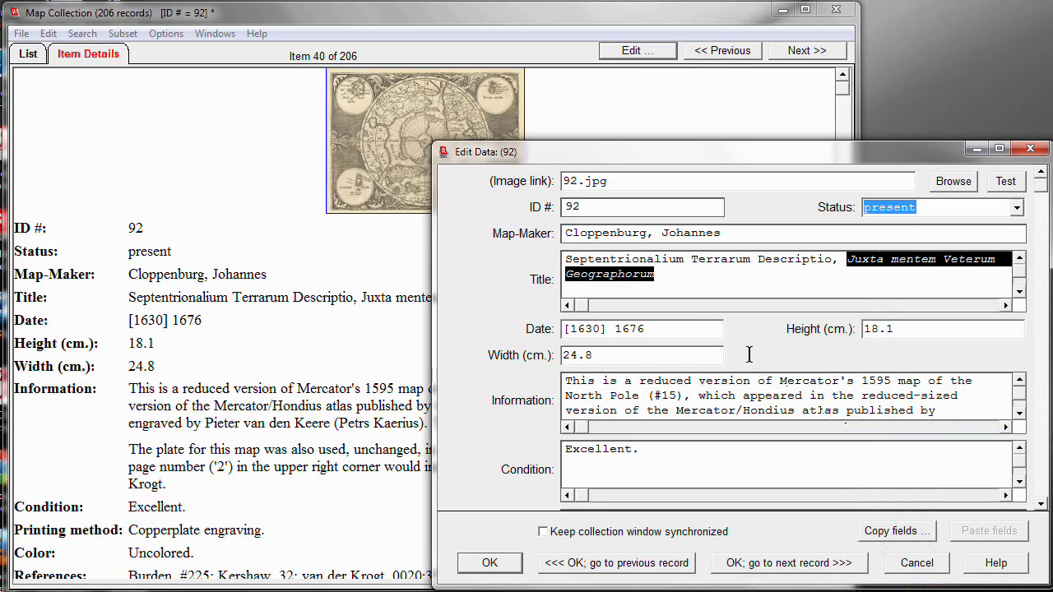
pyautogui.click(702, 288)
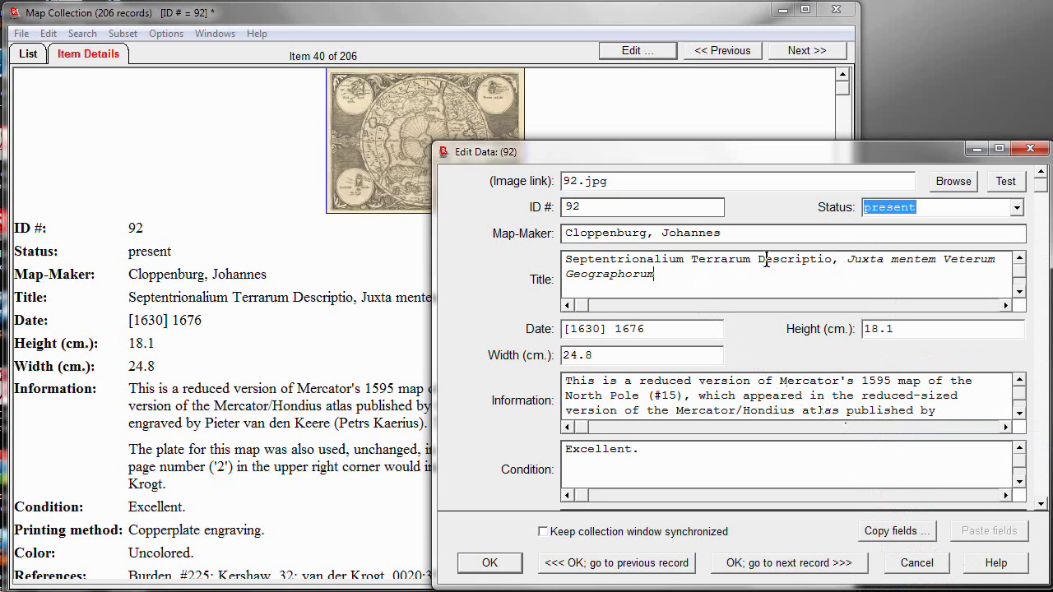
pyautogui.click(490, 565)
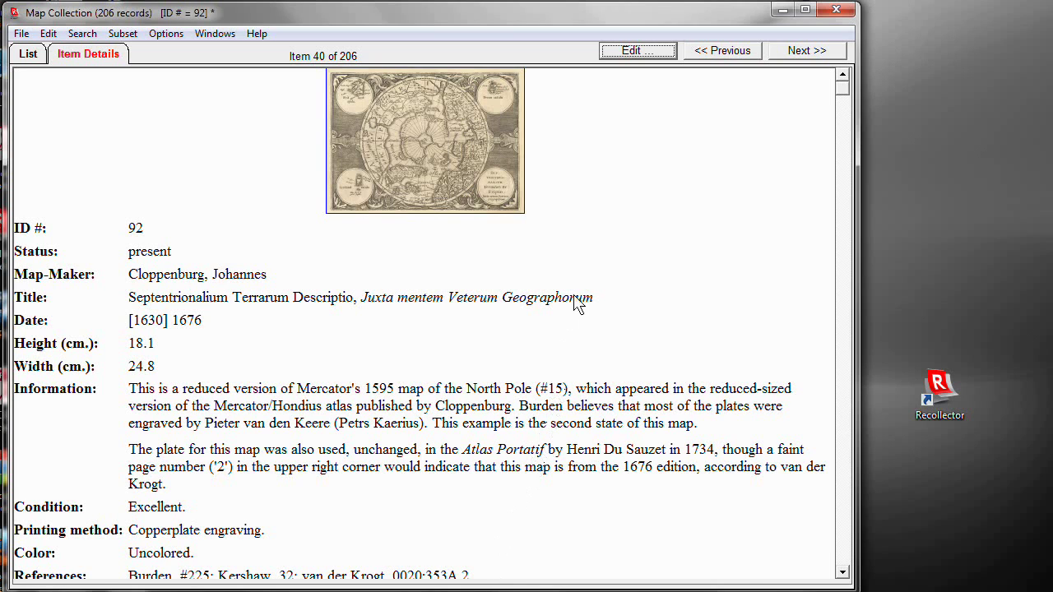
# Turn the number 15 in record 92's Information text into a jump-to link, save, and test the link before returning to record 92
pyautogui.click(626, 51)
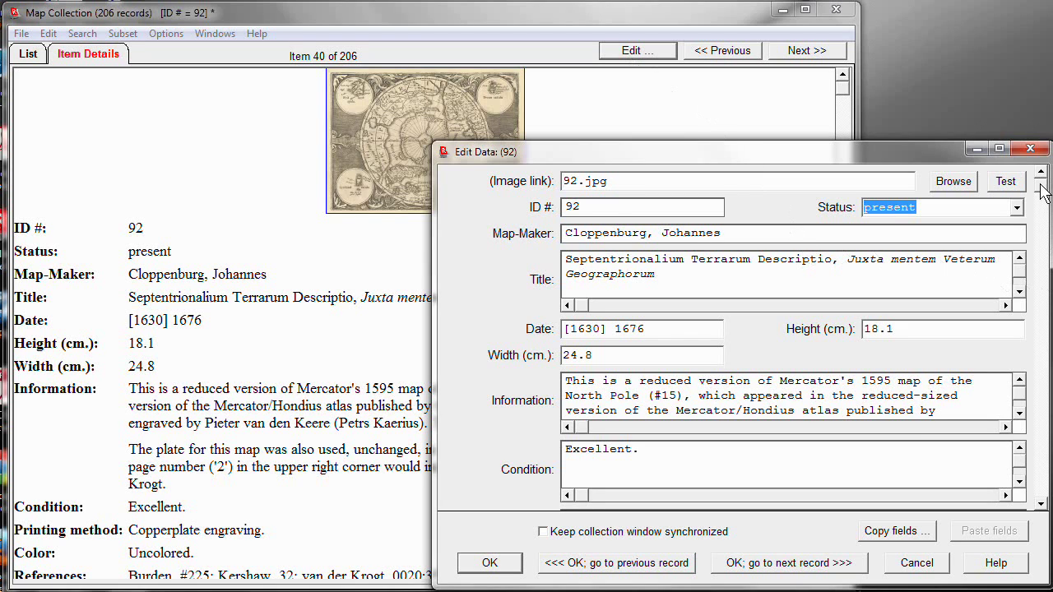
pyautogui.moveTo(1042, 187); pyautogui.dragTo(1035, 355)
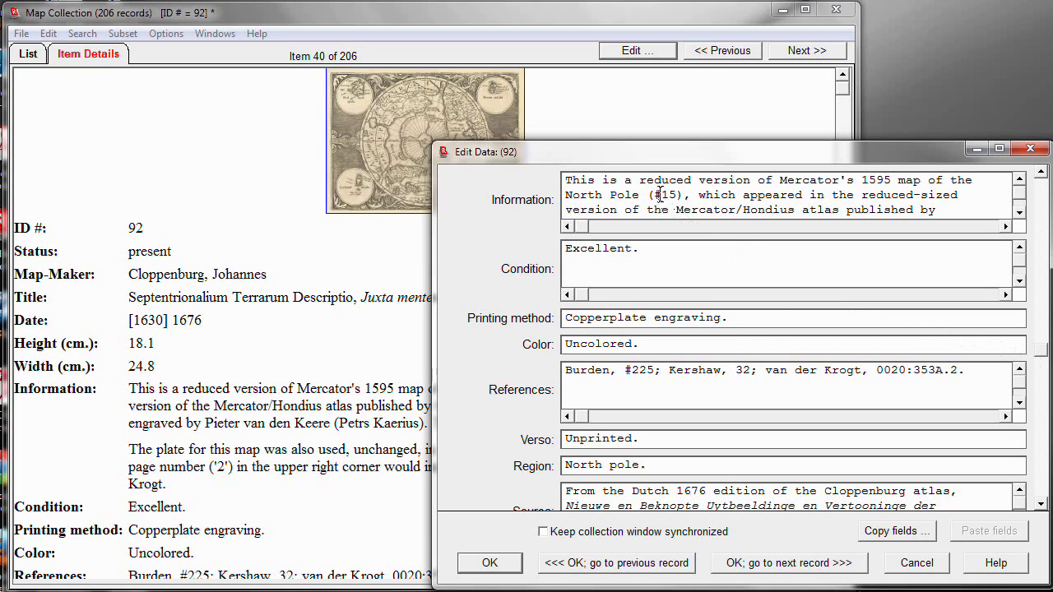
pyautogui.moveTo(662, 195); pyautogui.dragTo(676, 195)
pyautogui.rightClick(680, 204)
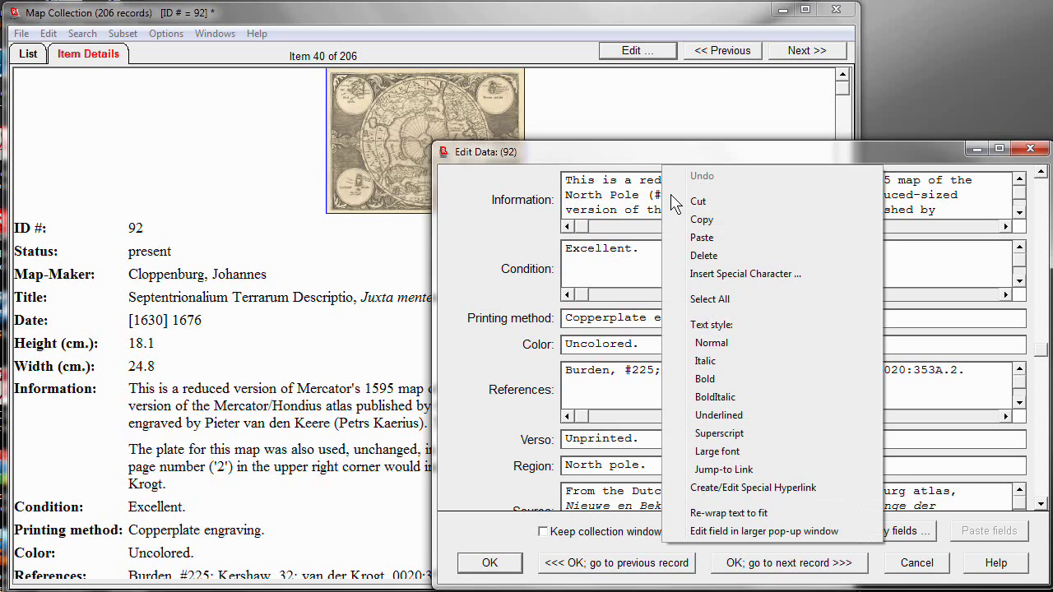
pyautogui.click(724, 471)
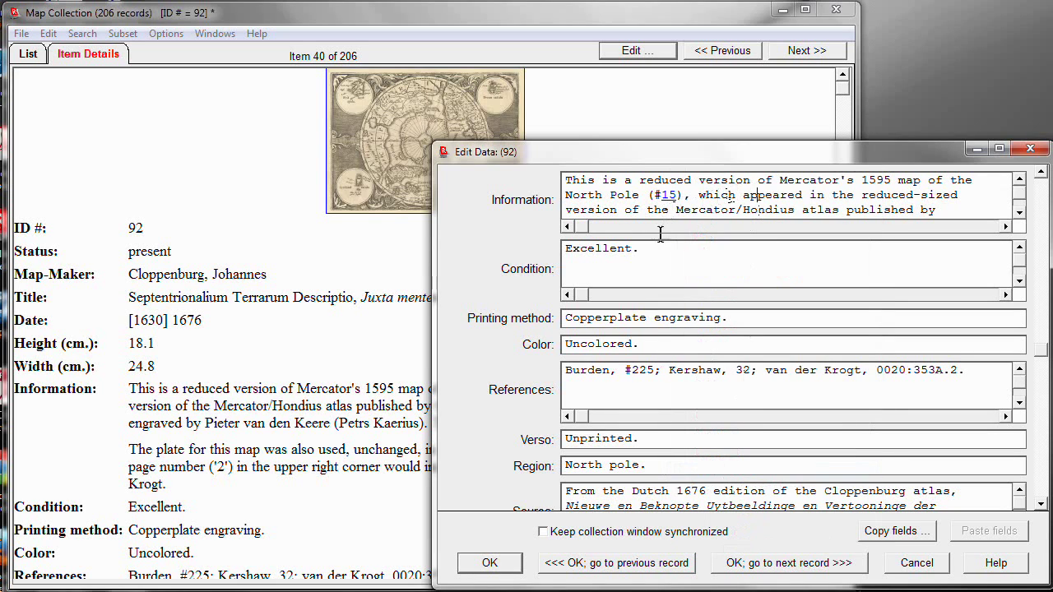
pyautogui.click(504, 565)
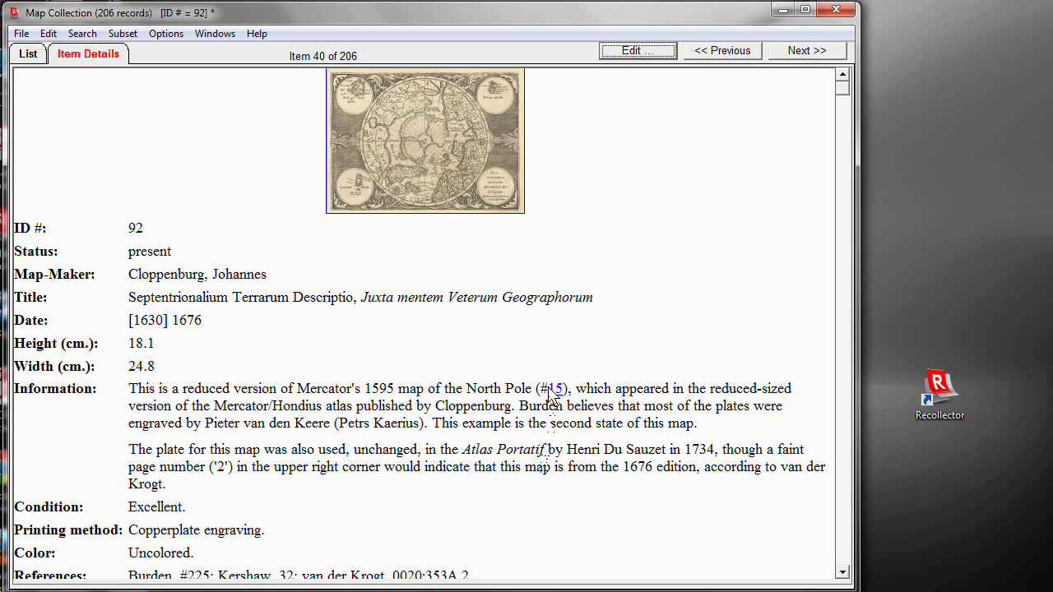
pyautogui.click(553, 390)
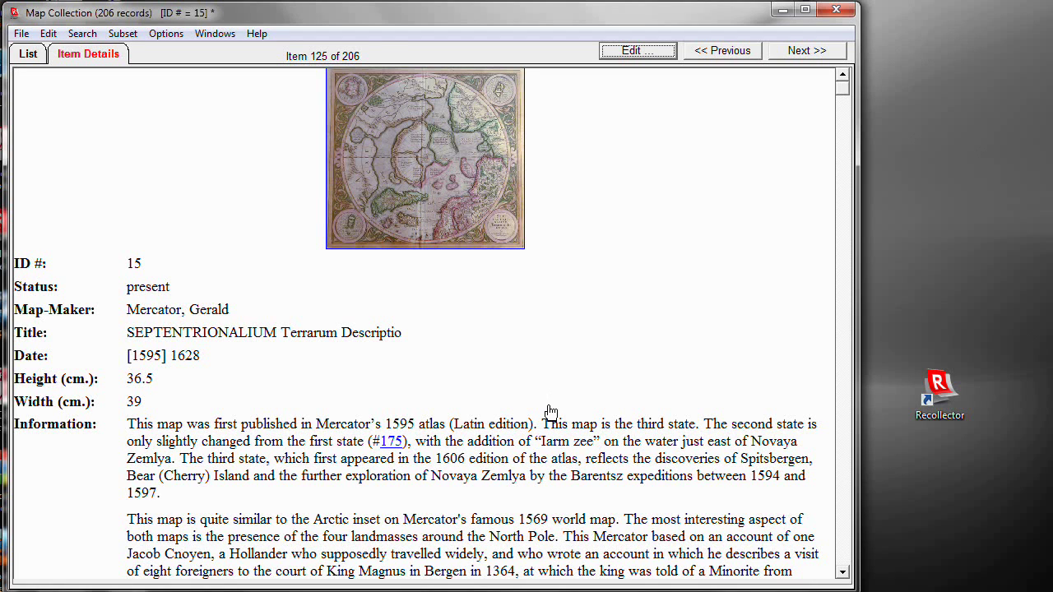
pyautogui.hotkey('alt', 'Left')
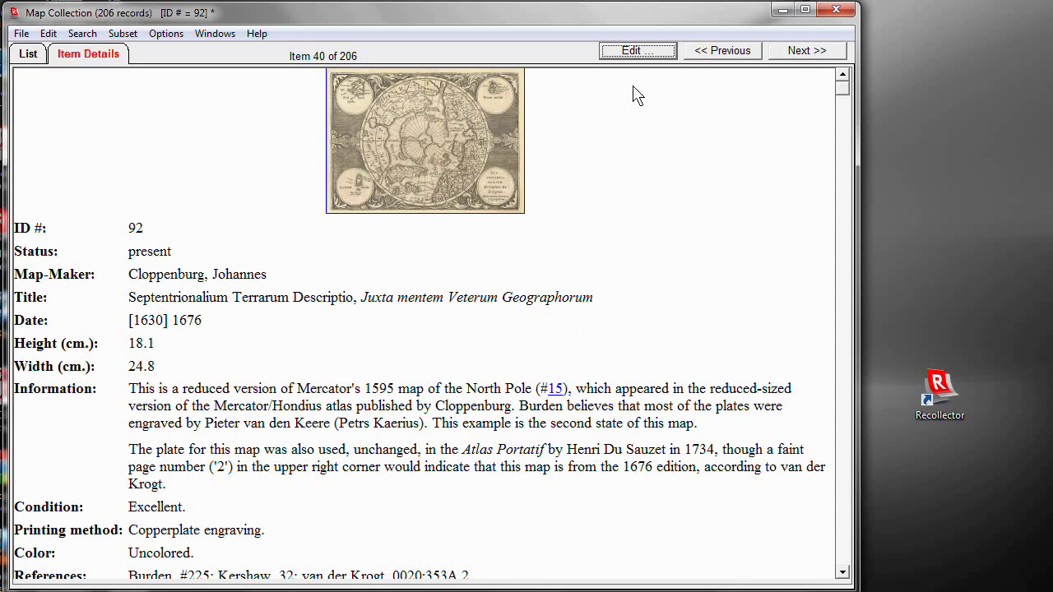
# View record 92's Information text in the larger pop-up editor, enlarge that window, and accept both edit windows without changing the text
pyautogui.click(639, 51)
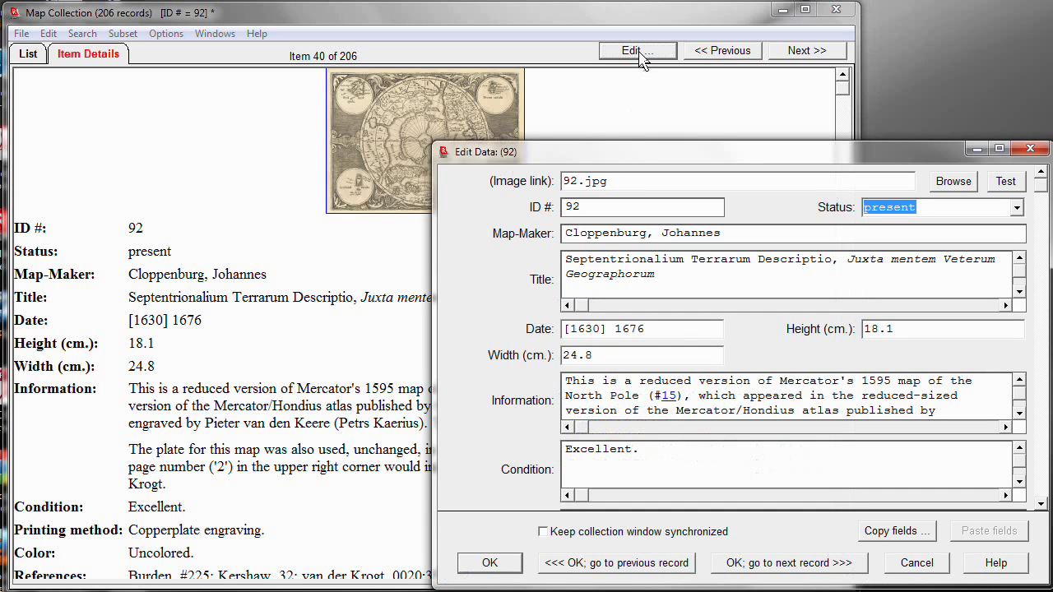
pyautogui.moveTo(1042, 197); pyautogui.dragTo(1042, 362)
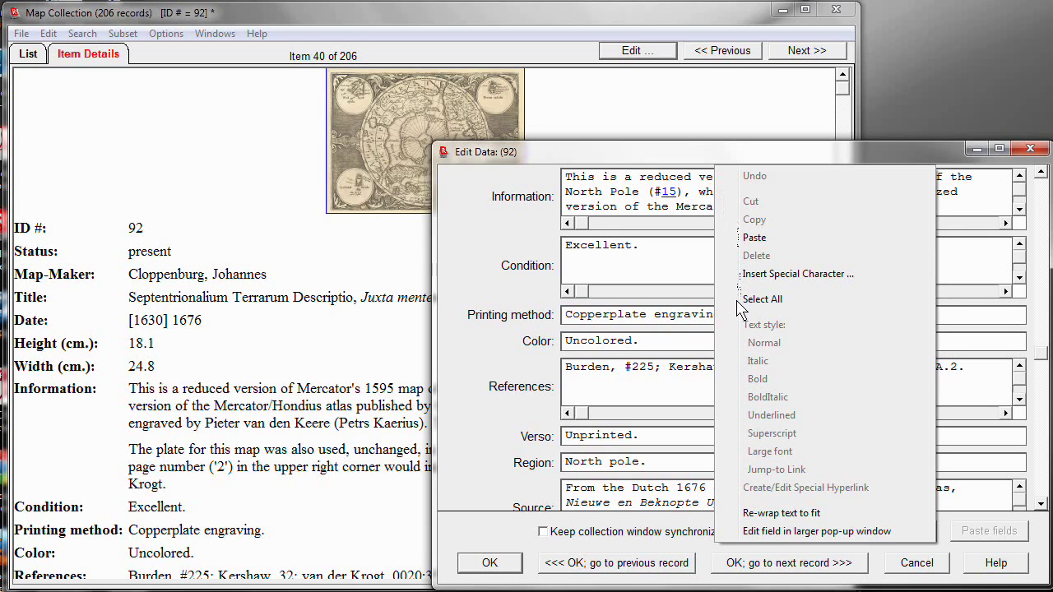
pyautogui.click(766, 532)
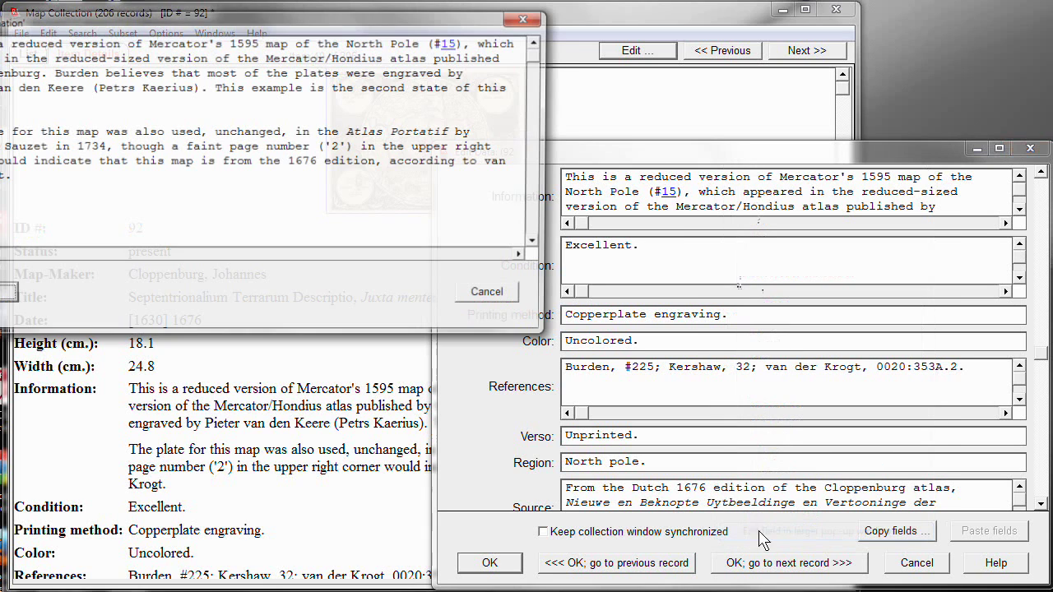
pyautogui.moveTo(331, 30); pyautogui.dragTo(419, 60)
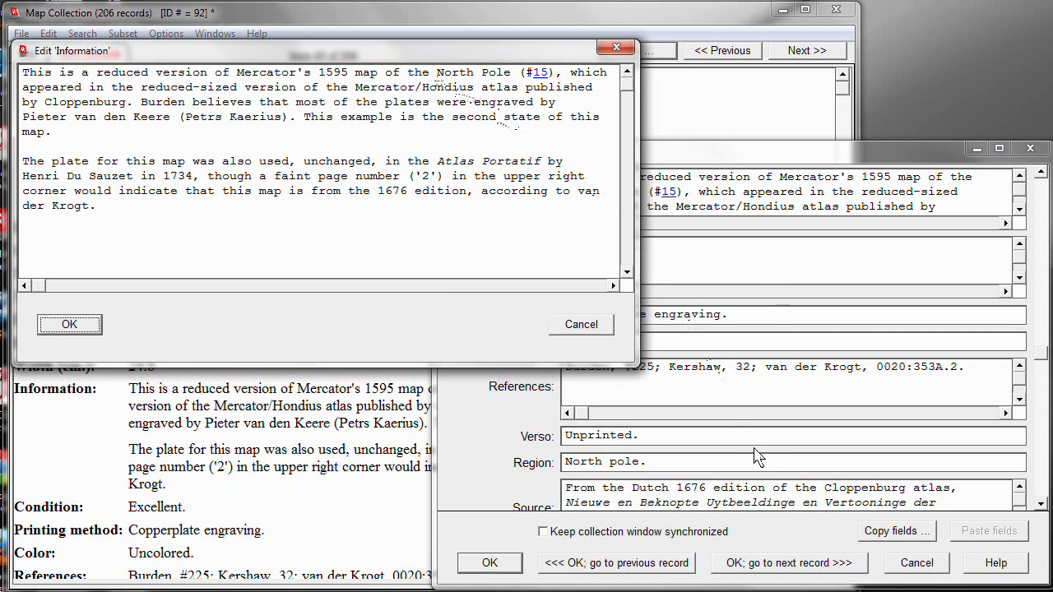
pyautogui.moveTo(753, 448); pyautogui.dragTo(946, 586)
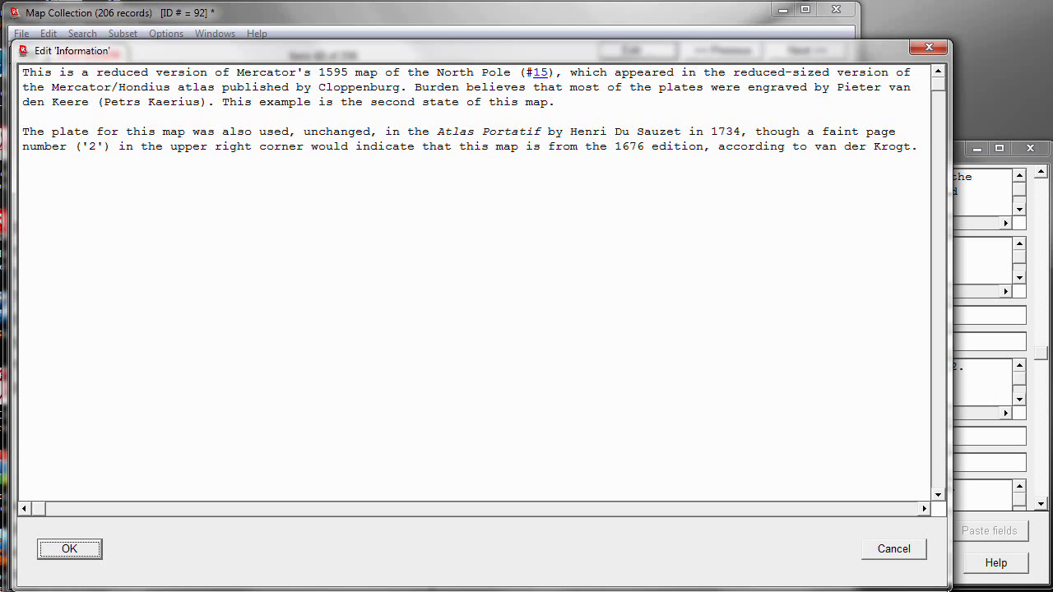
pyautogui.click(69, 550)
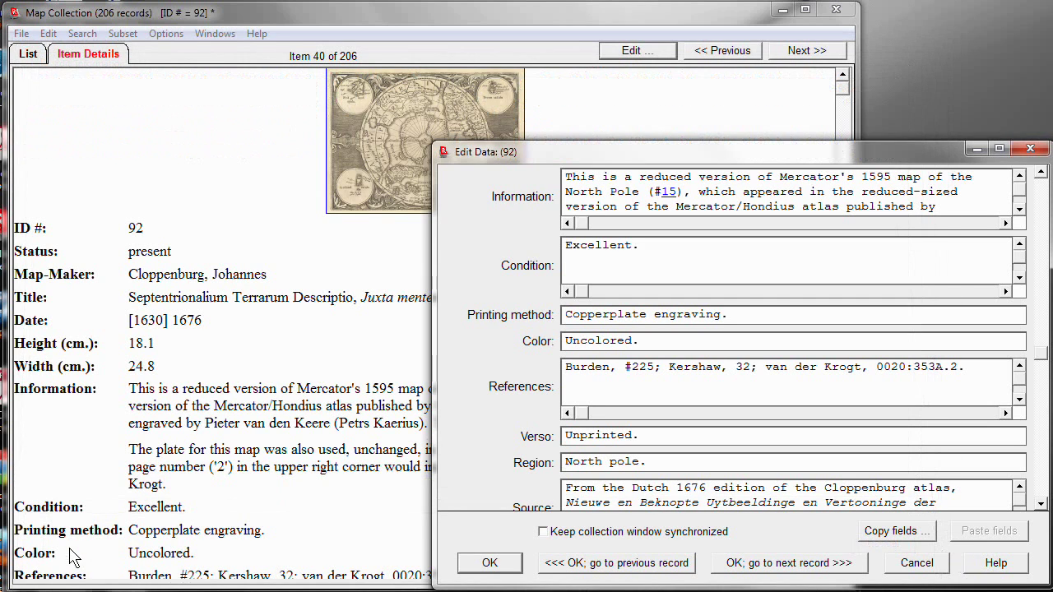
pyautogui.click(489, 563)
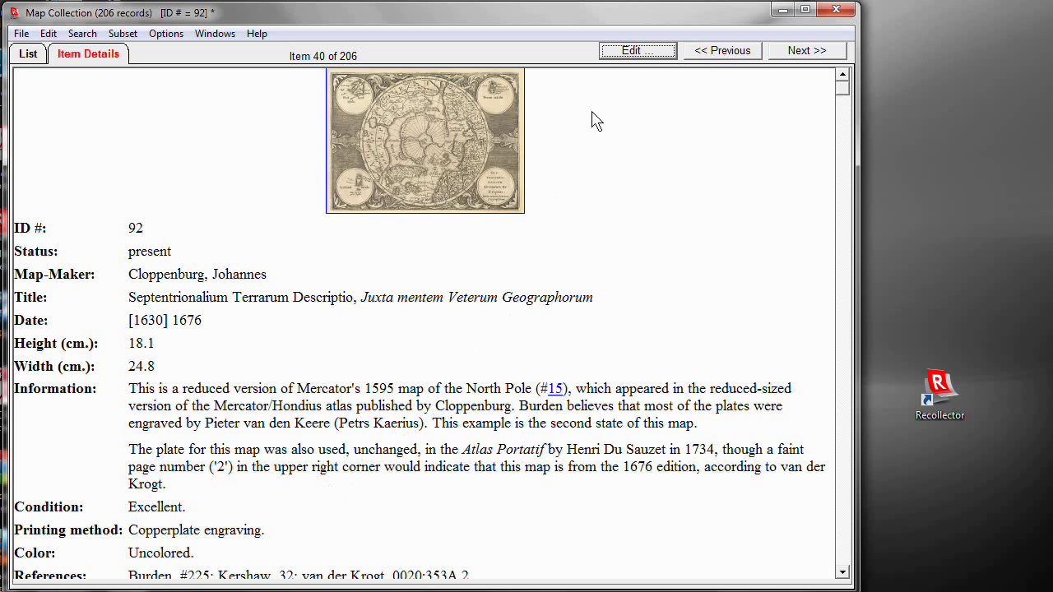
# Make record 92's edit window taller, accept it, and reopen the record with the window shrunk to a single-column layout
pyautogui.click(621, 51)
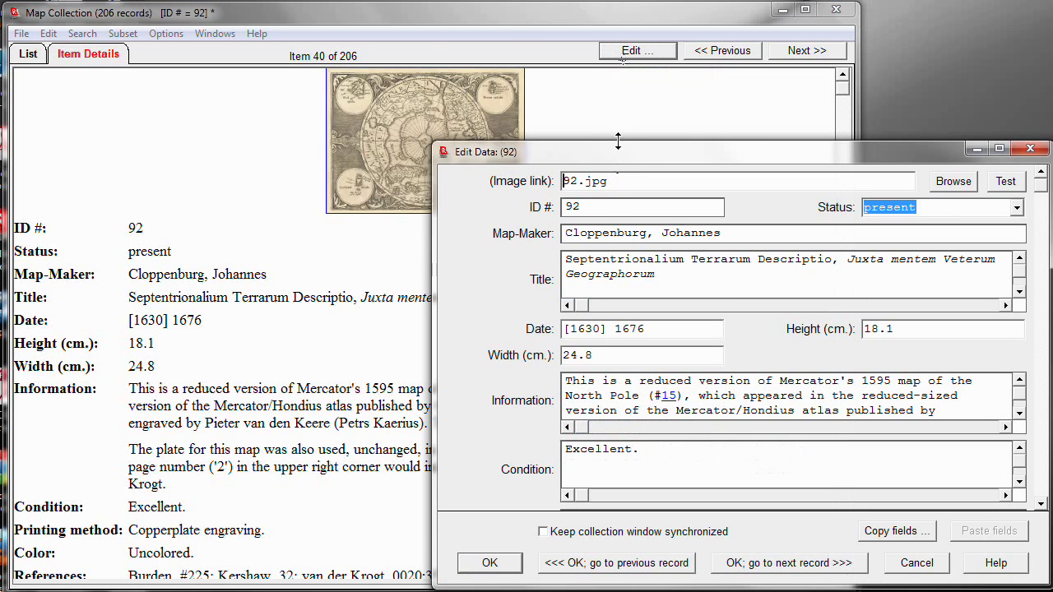
pyautogui.moveTo(617, 141); pyautogui.dragTo(608, 15)
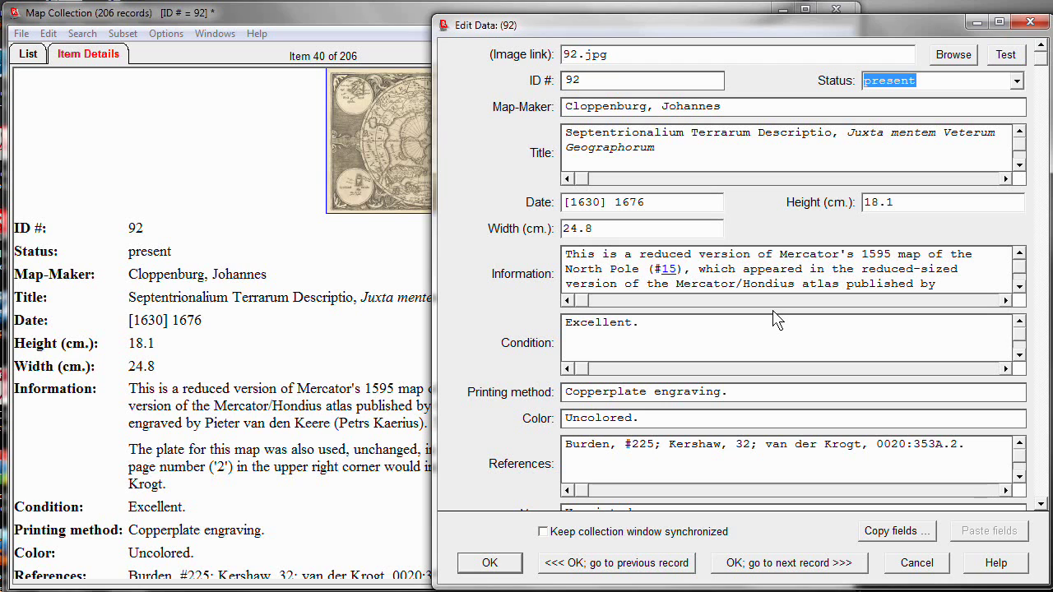
pyautogui.click(505, 568)
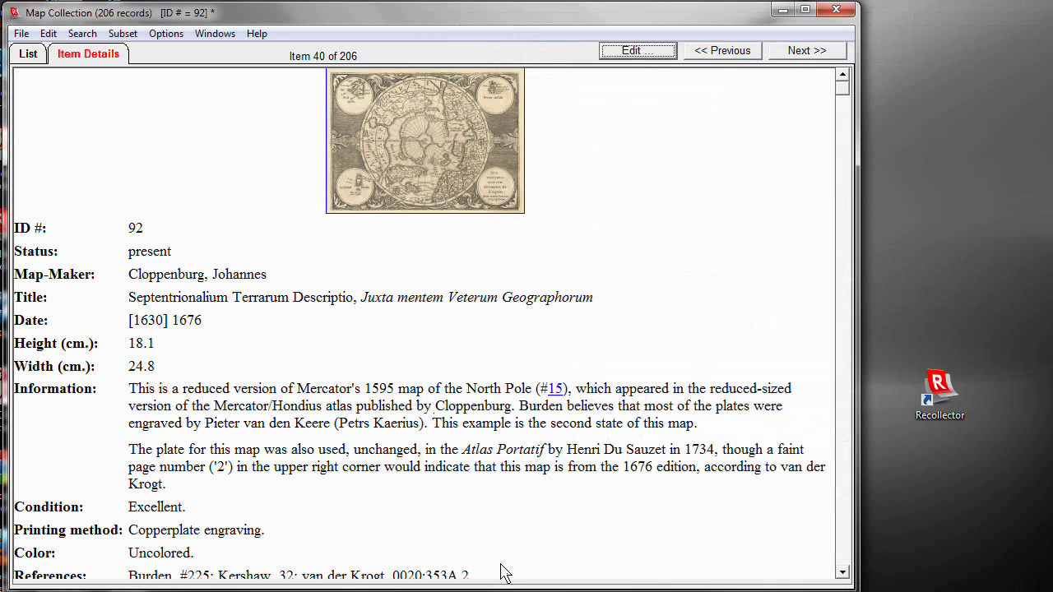
pyautogui.click(631, 51)
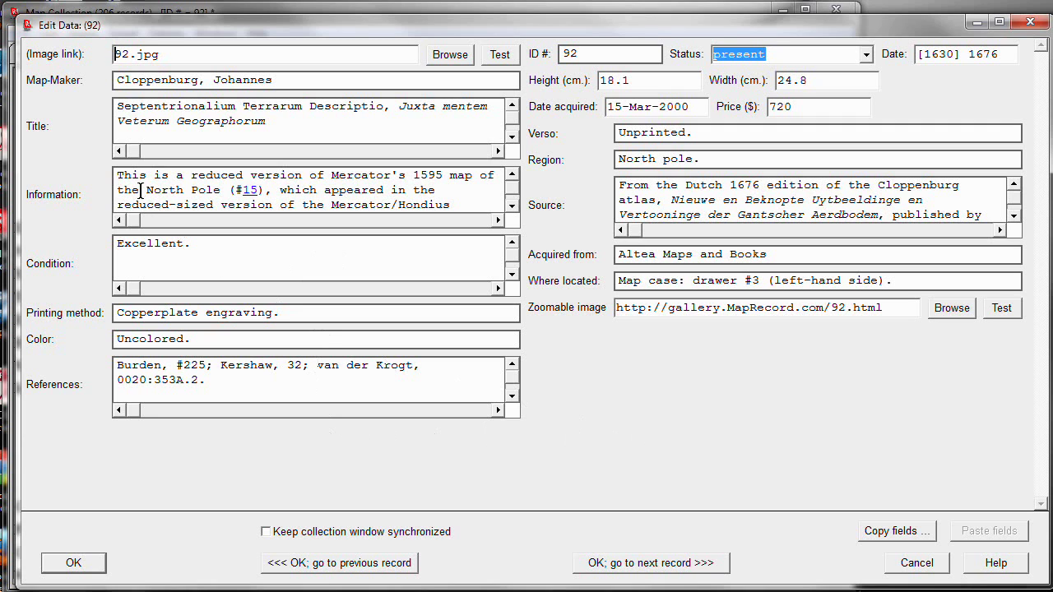
pyautogui.moveTo(18, 17); pyautogui.dragTo(427, 140)
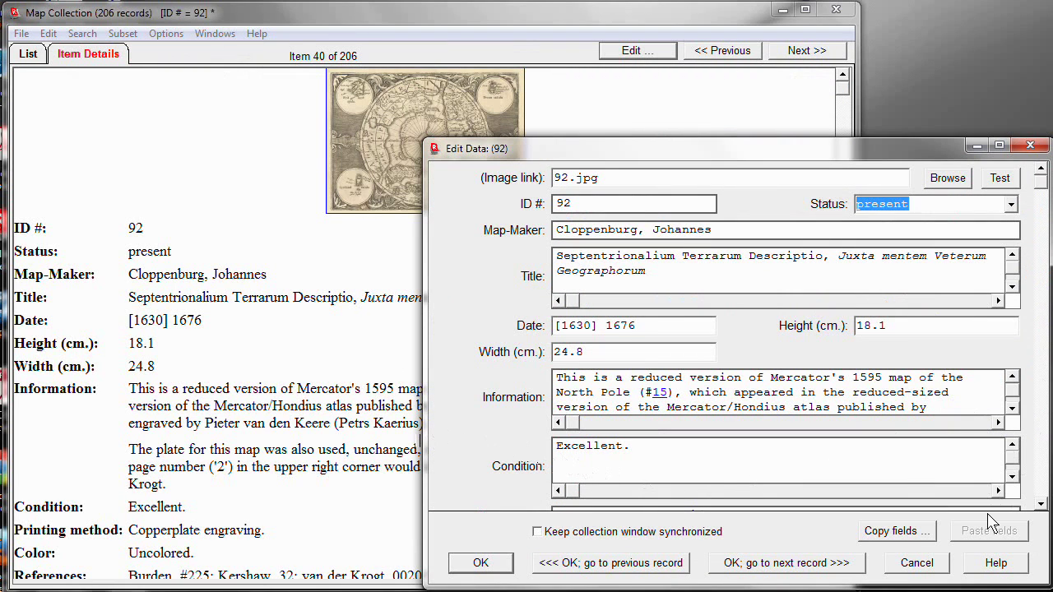
# Append "; Nordenski" before the final period of the References field in record 92
pyautogui.scroll(-3, 1045, 460)
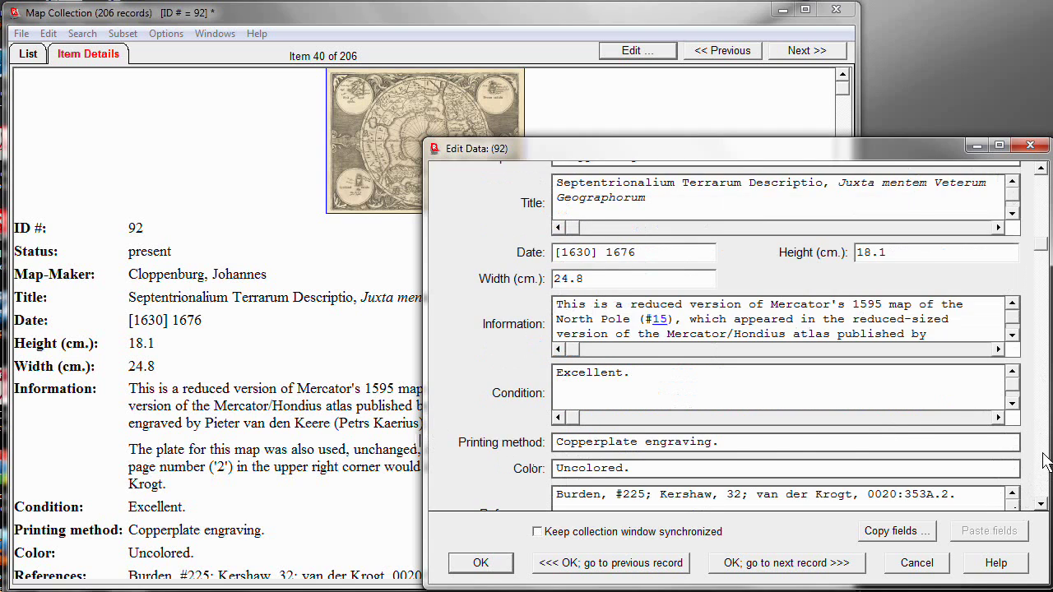
pyautogui.scroll(-6, 1045, 461)
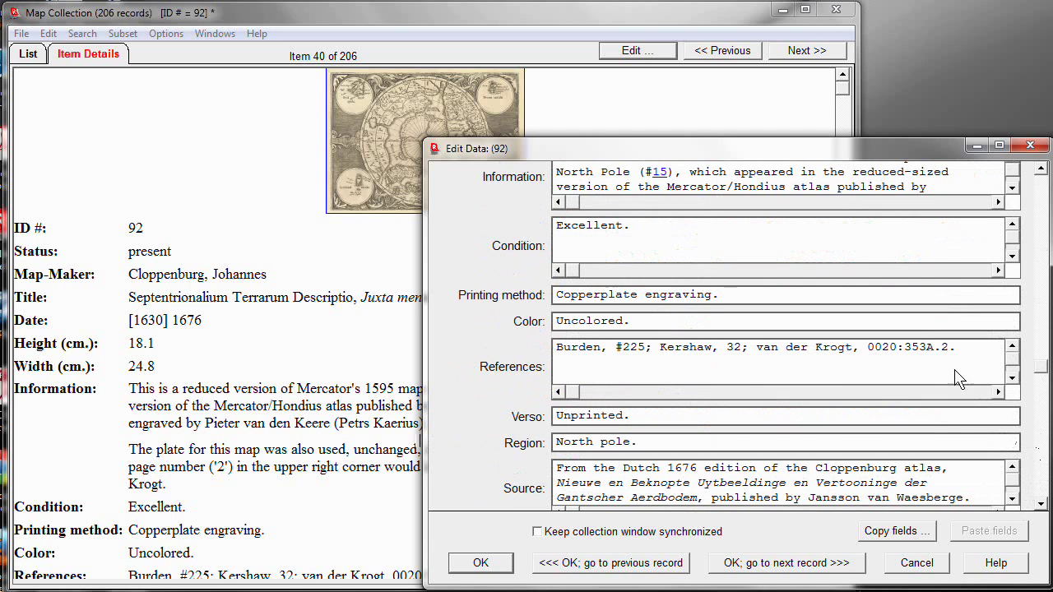
pyautogui.click(940, 345)
pyautogui.write('.2.')
pyautogui.write('Nordensk')
pyautogui.write('i.')
pyautogui.scroll(-5, 1043, 386)
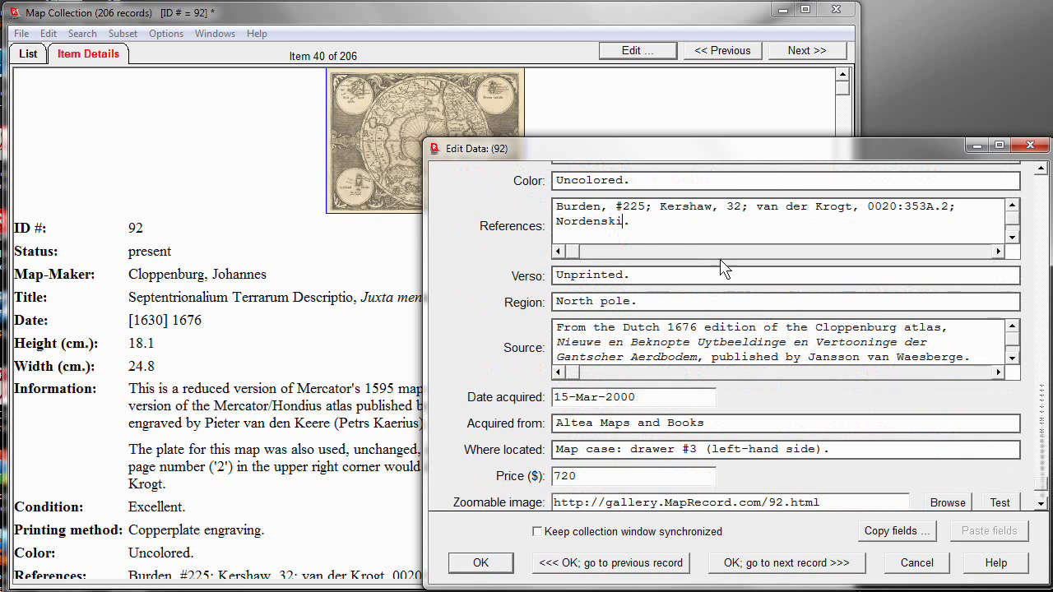
# Complete the last References entry in record 92 with the special character ö followed by "ld #146", accept the edit, and check the saved text
pyautogui.rightClick(619, 220)
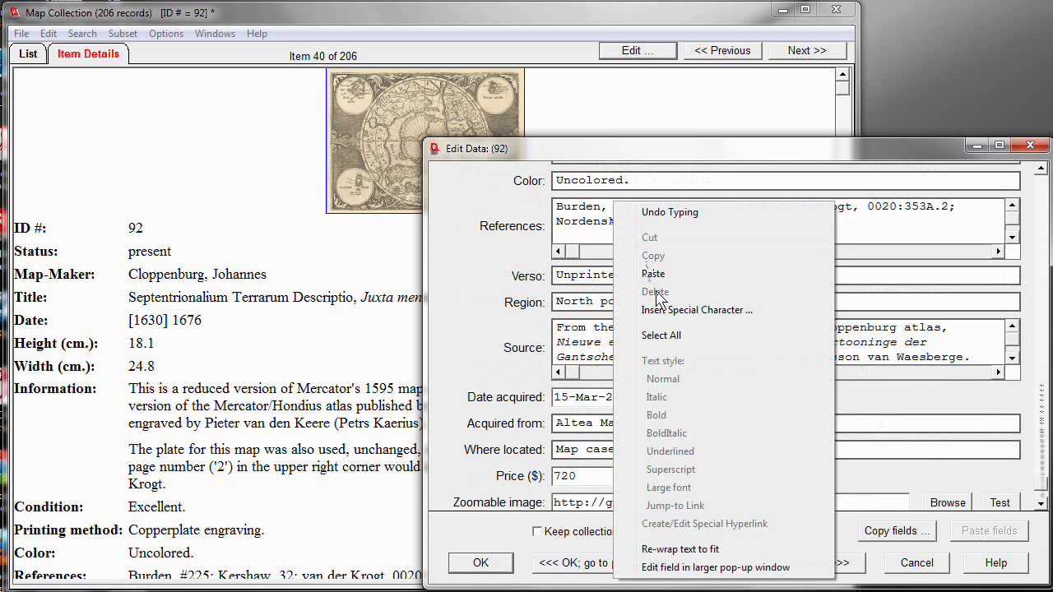
pyautogui.click(663, 315)
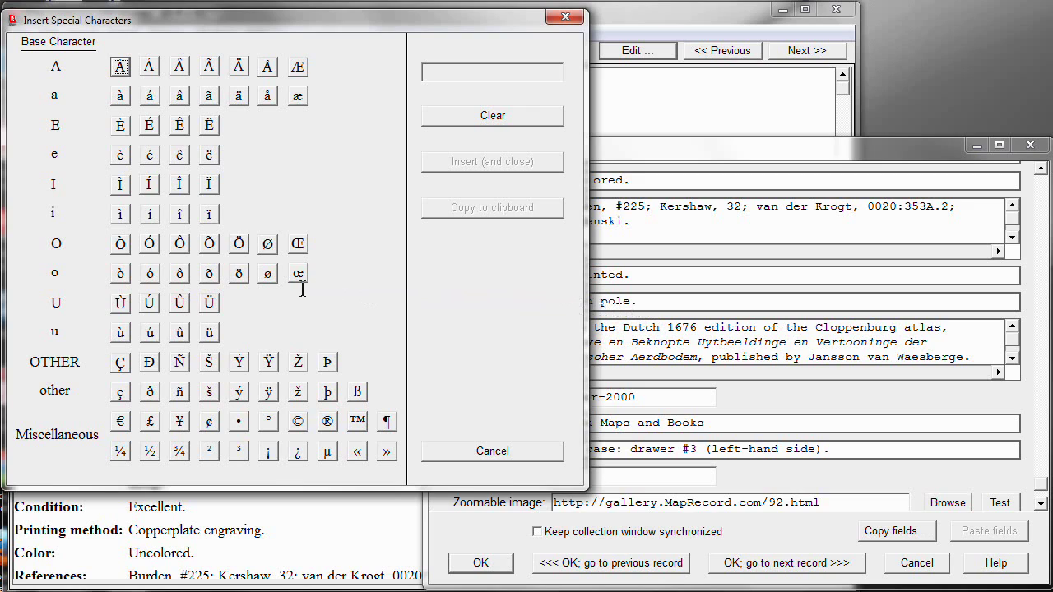
pyautogui.click(240, 276)
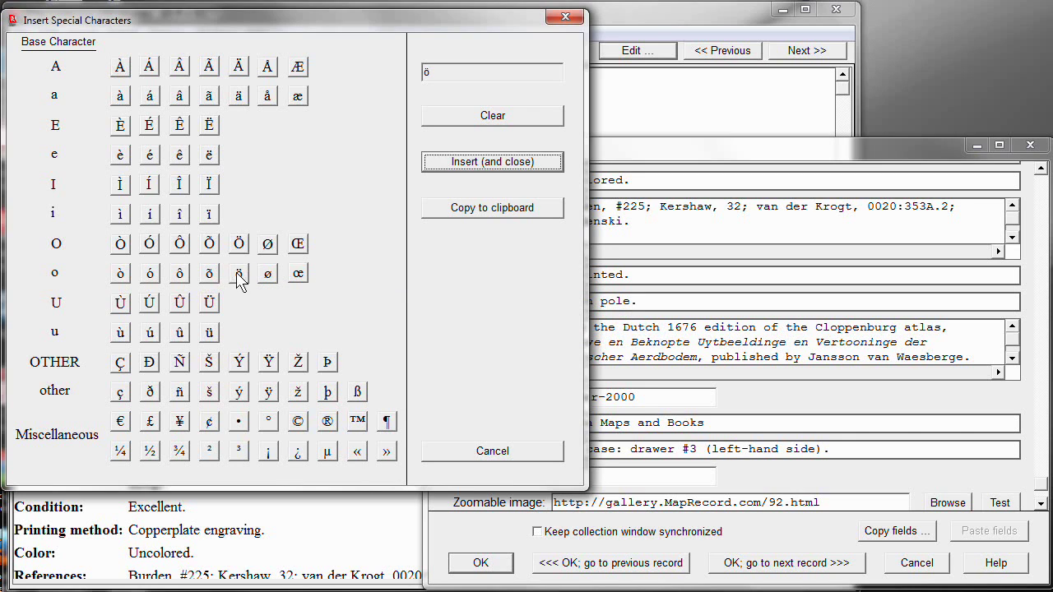
pyautogui.click(473, 163)
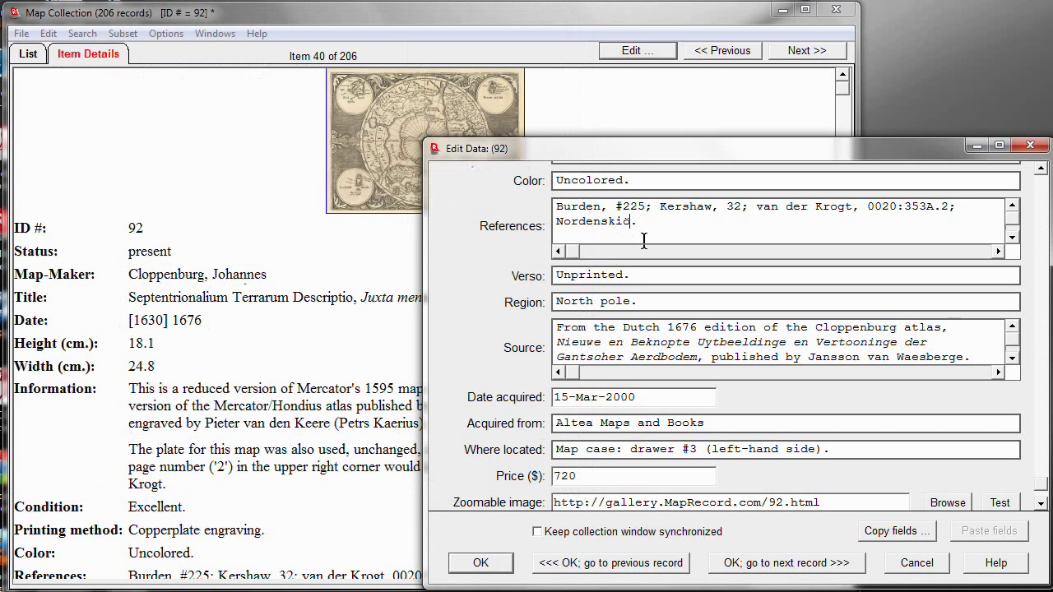
pyautogui.write('ld #146')
pyautogui.click(484, 565)
pyautogui.scroll(-3, 503, 428)
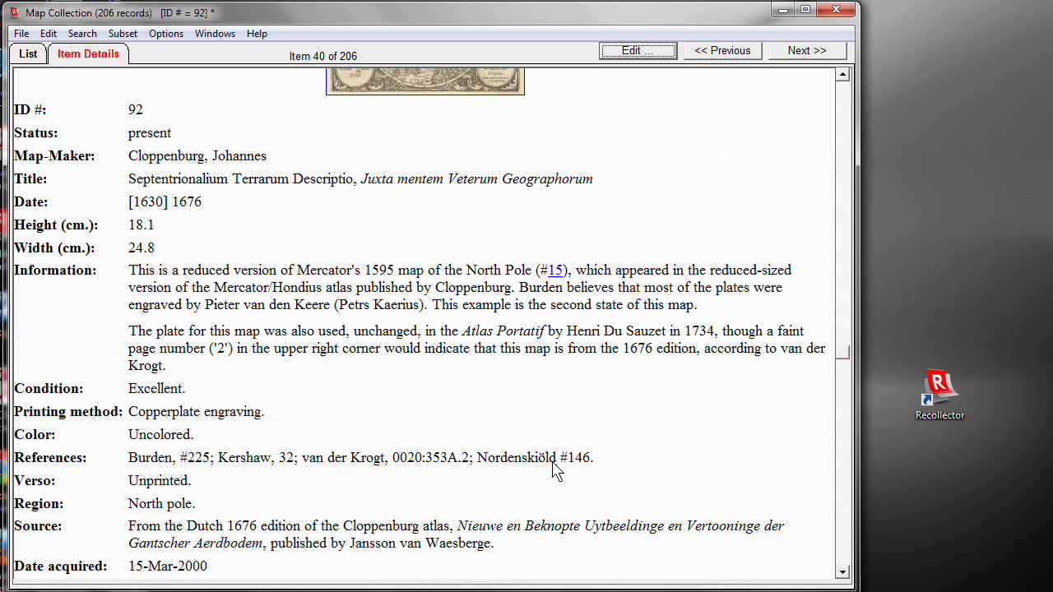
pyautogui.scroll(3, 556, 469)
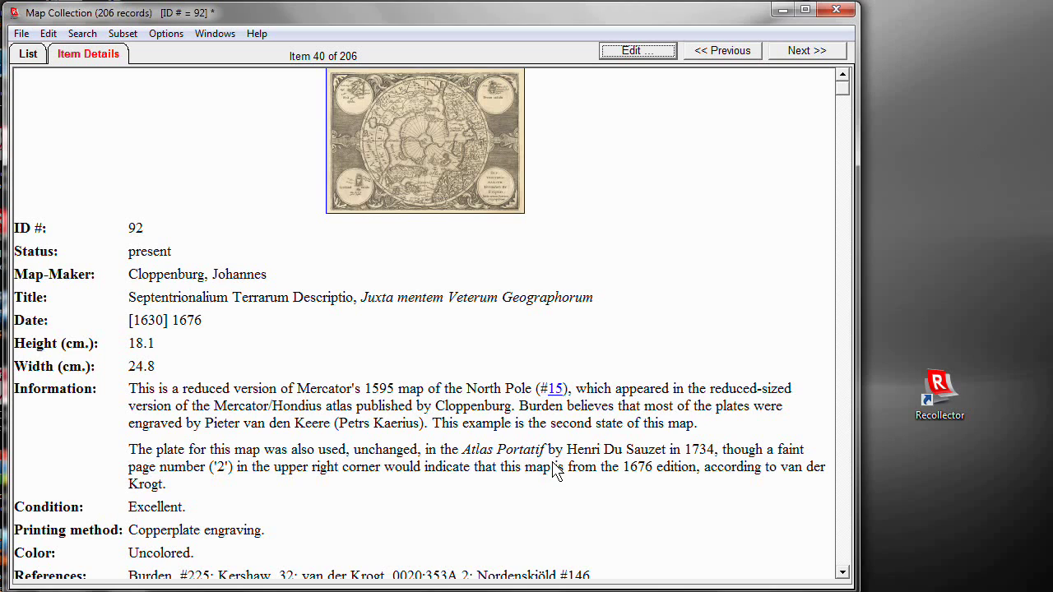
# Set the height of long-text data-entry boxes to 6 lines in the collection preferences
pyautogui.click(162, 36)
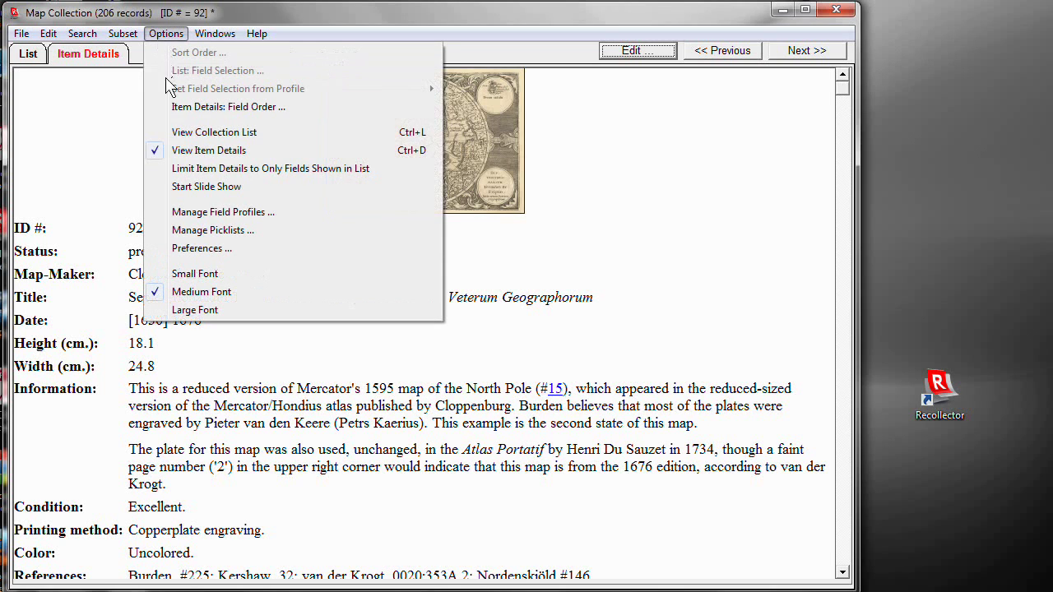
pyautogui.click(190, 250)
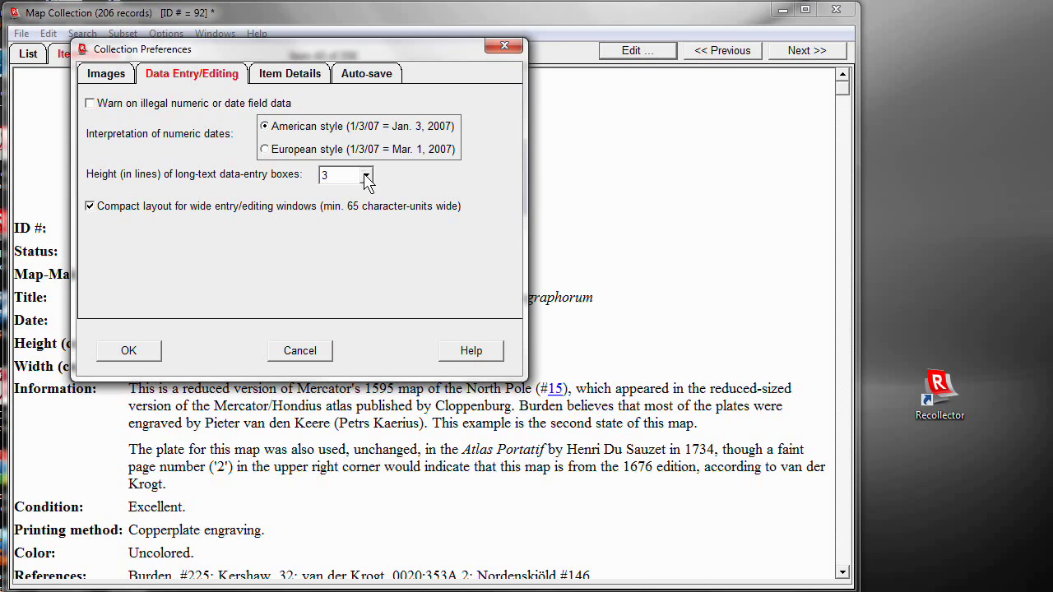
pyautogui.click(367, 178)
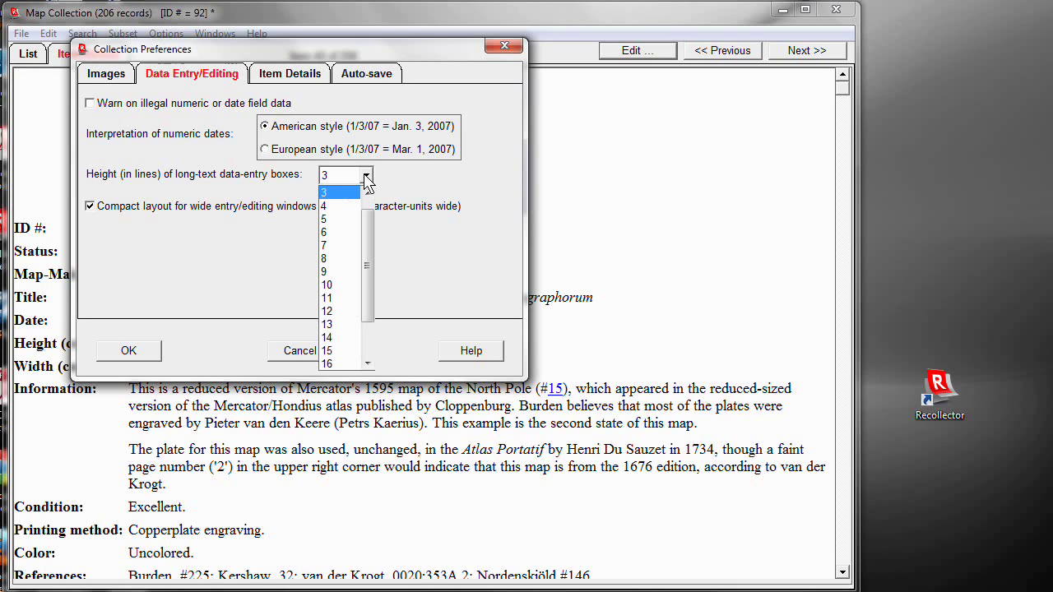
pyautogui.click(329, 232)
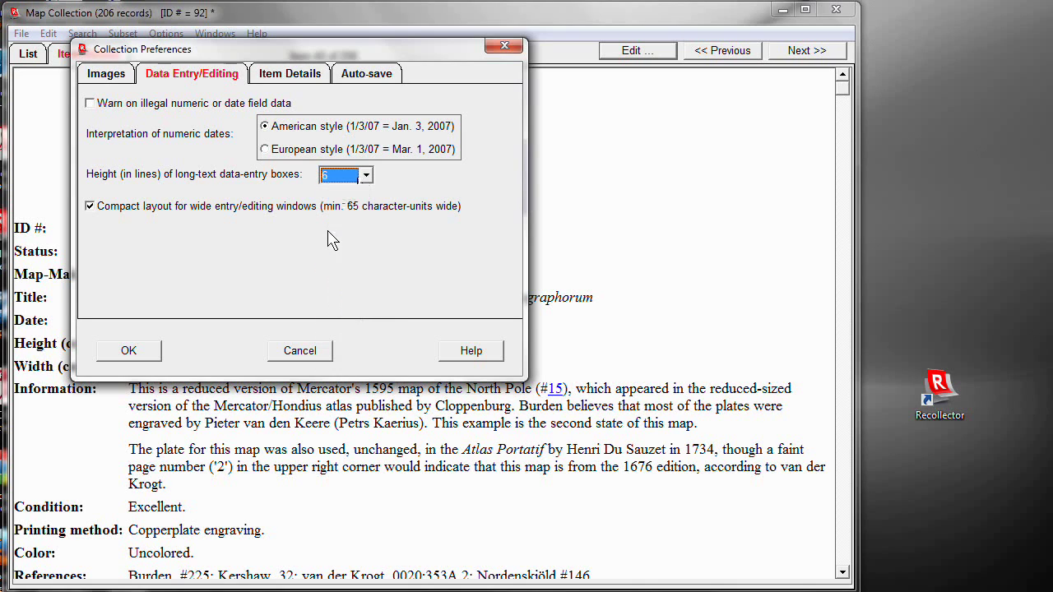
pyautogui.click(129, 350)
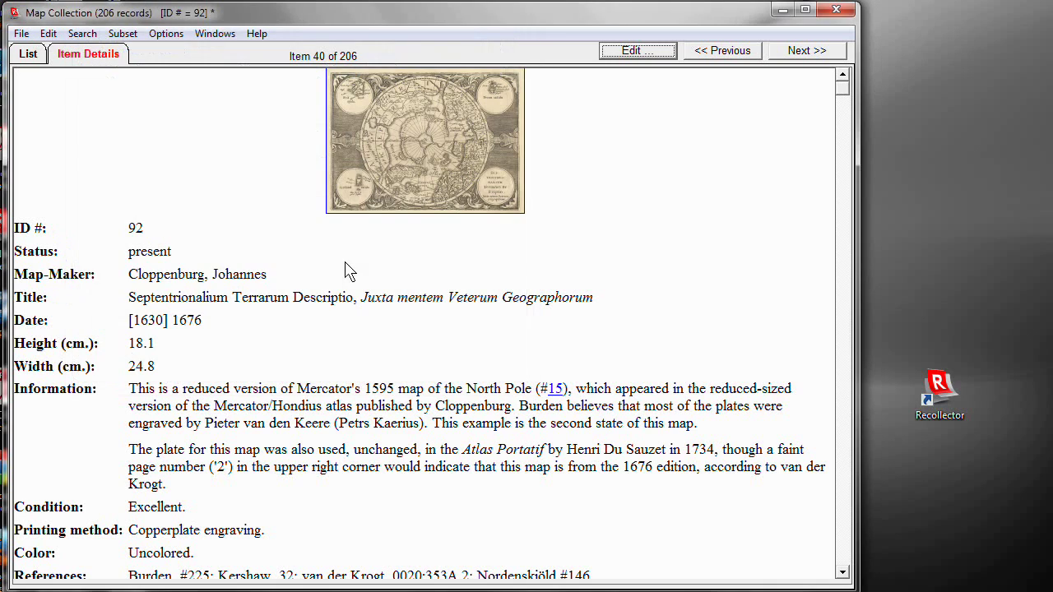
# Reopen record 92 for editing and look through its fields to examine the long-text box heights
pyautogui.click(630, 50)
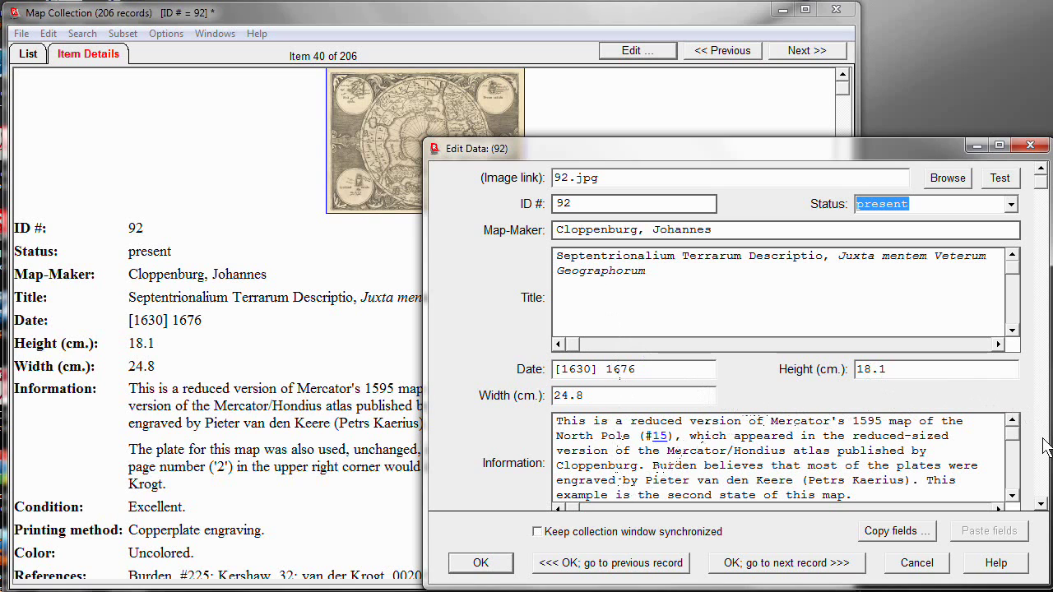
pyautogui.scroll(-6, 1042, 440)
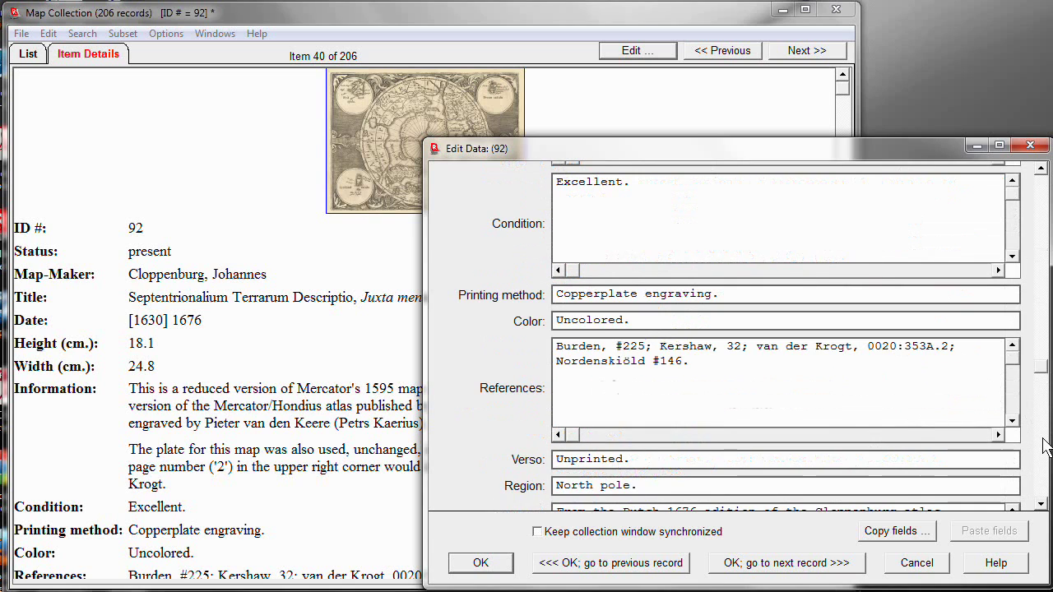
pyautogui.scroll(-3, 1043, 446)
pyautogui.scroll(9, 1030, 257)
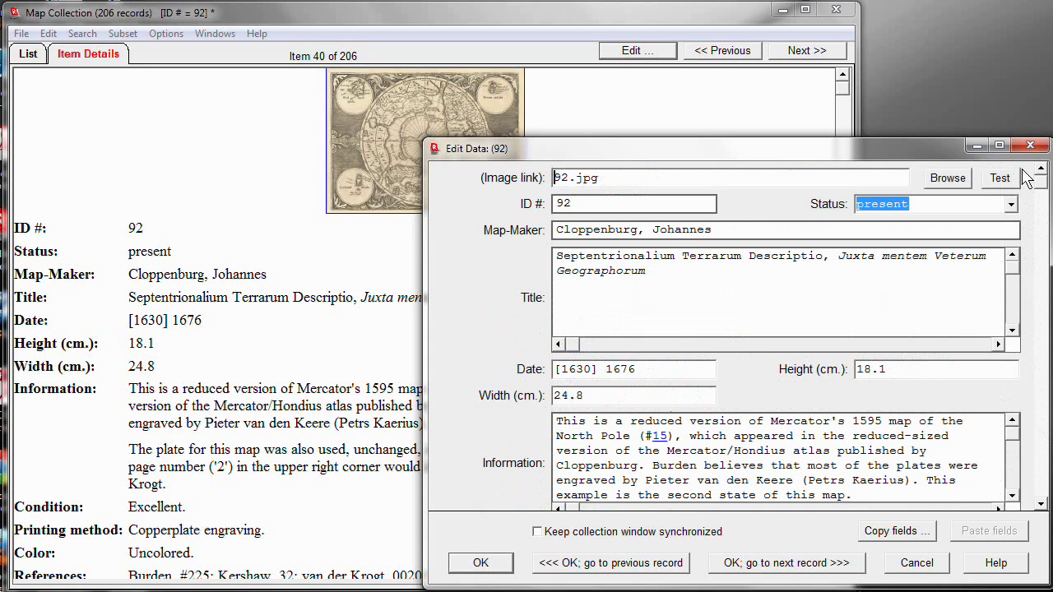
# Keep the collection window synchronized with the edit window, advance to the following record, and return to record 92
pyautogui.click(538, 533)
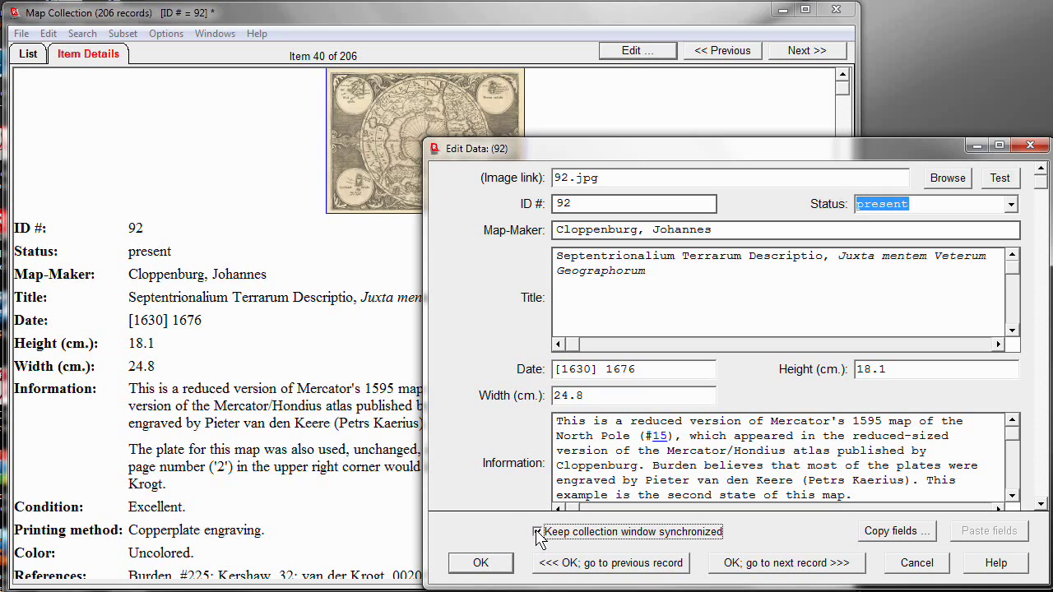
pyautogui.click(766, 566)
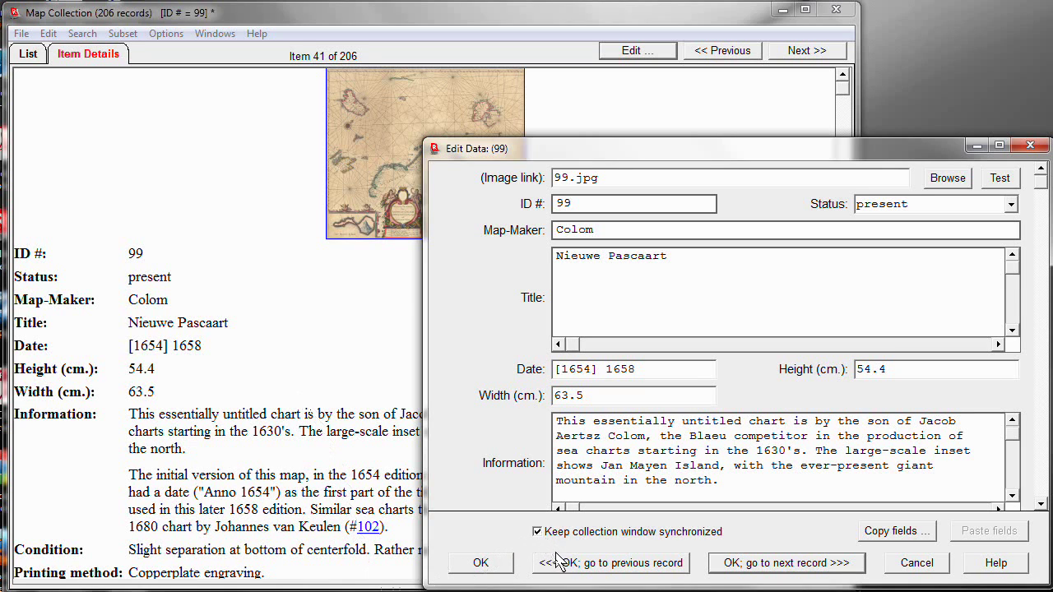
pyautogui.click(559, 564)
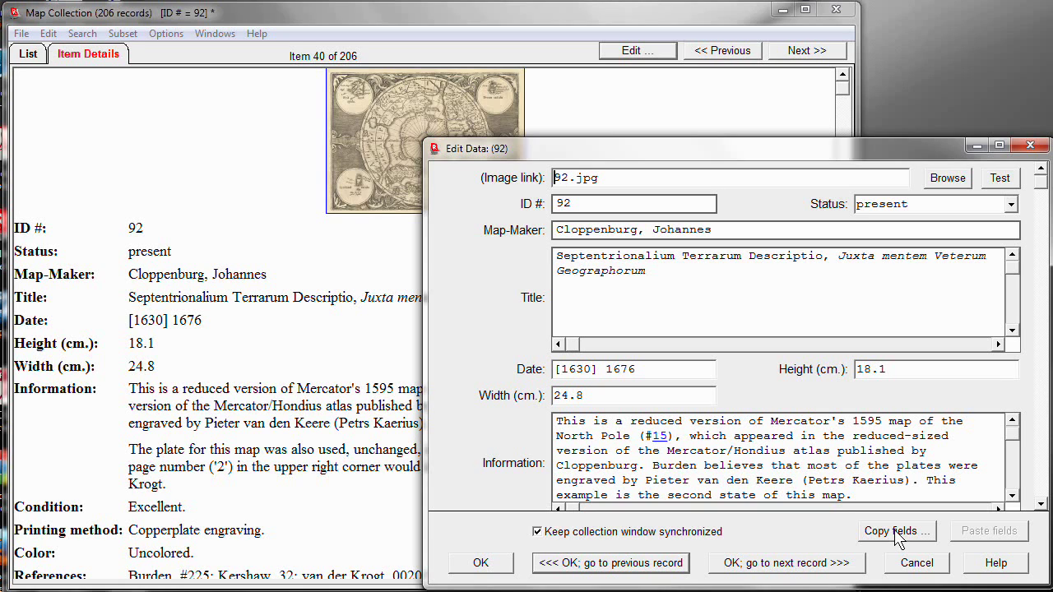
# For copying from record 92, select only Map-Maker, Title, Date, Height, Width, Information, Printing method and References
pyautogui.click(898, 539)
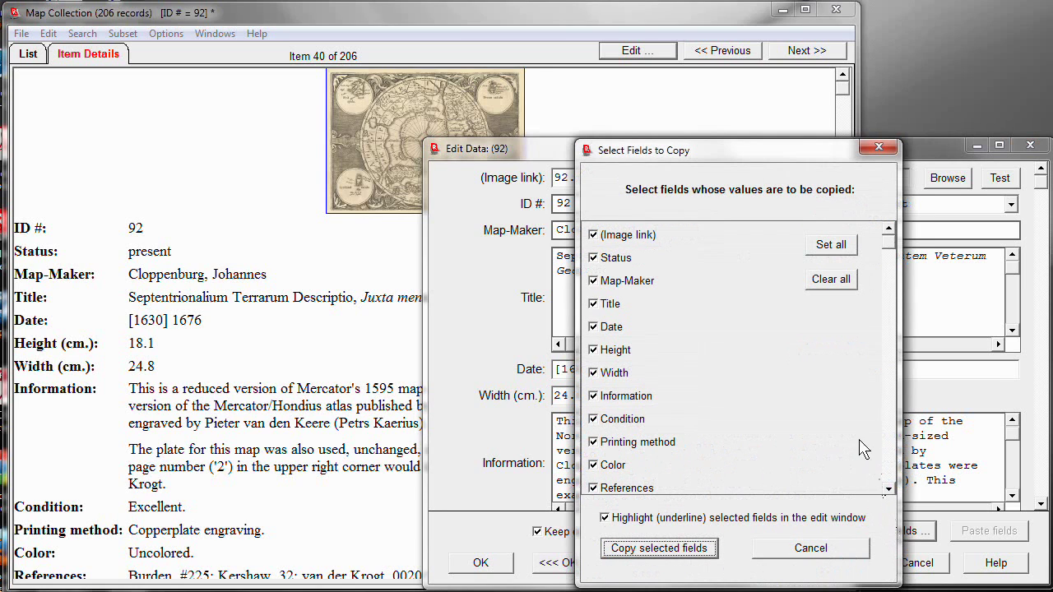
pyautogui.click(833, 280)
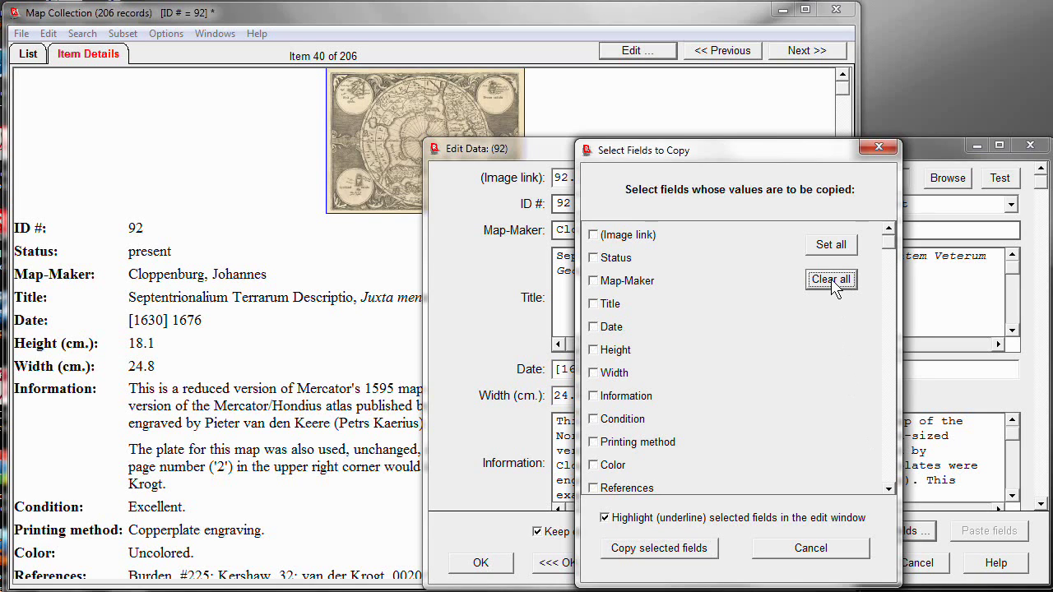
pyautogui.click(593, 281)
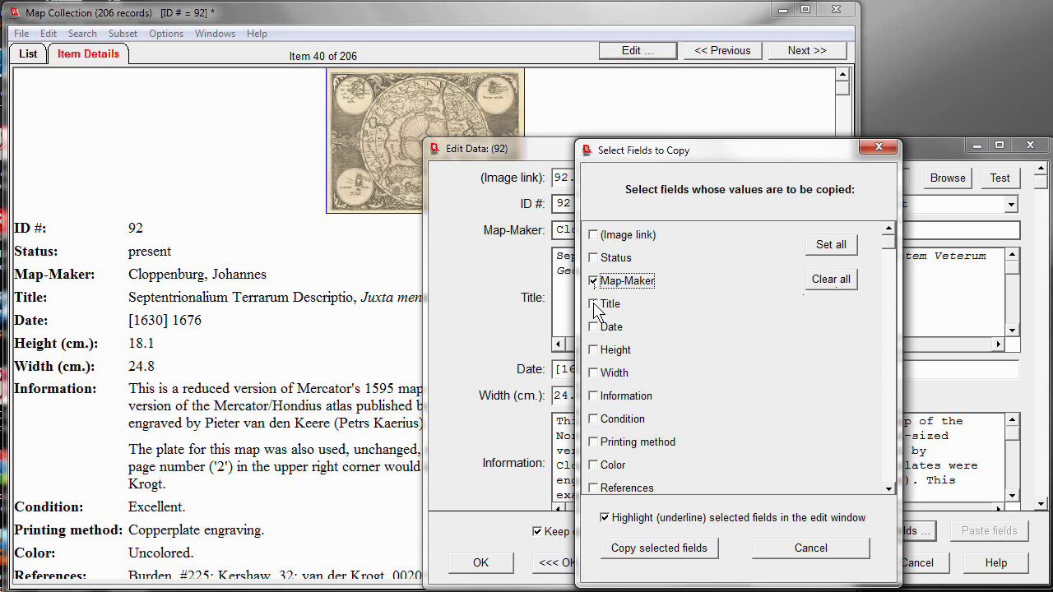
pyautogui.click(594, 304)
pyautogui.click(594, 328)
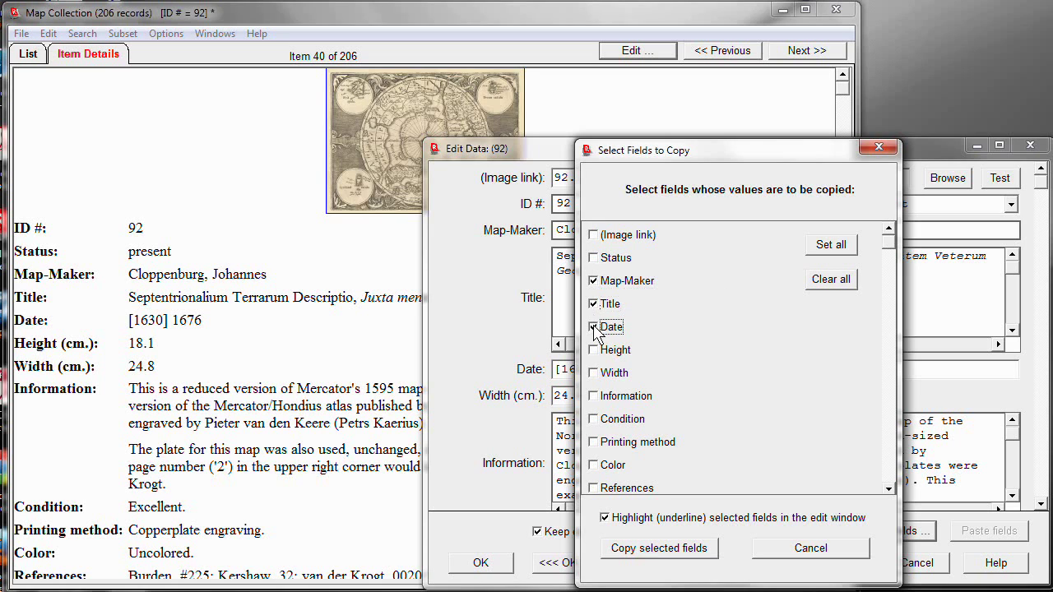
pyautogui.click(594, 350)
pyautogui.click(594, 374)
pyautogui.click(594, 396)
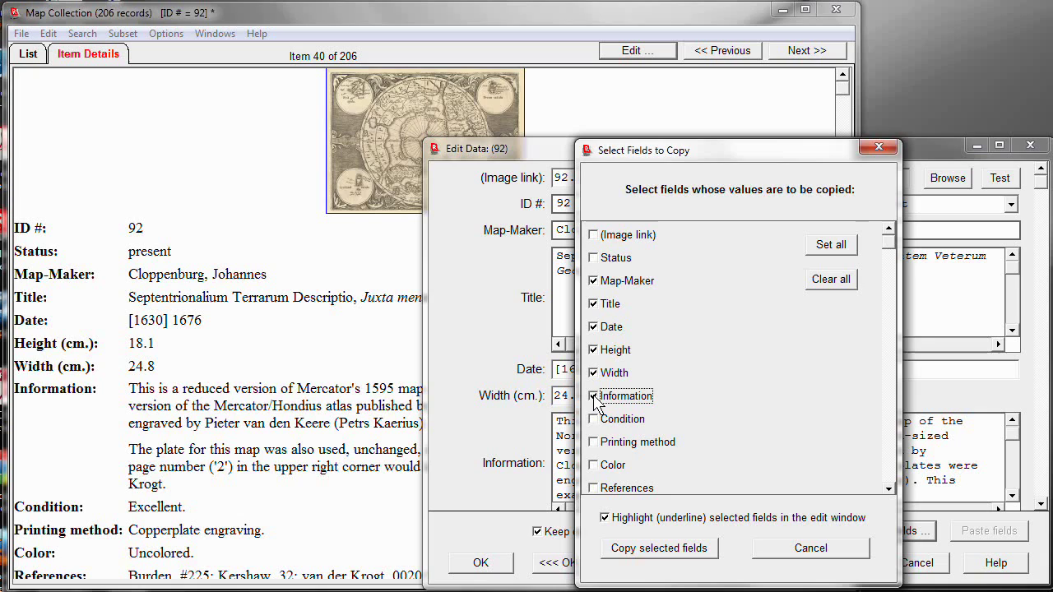
pyautogui.click(594, 443)
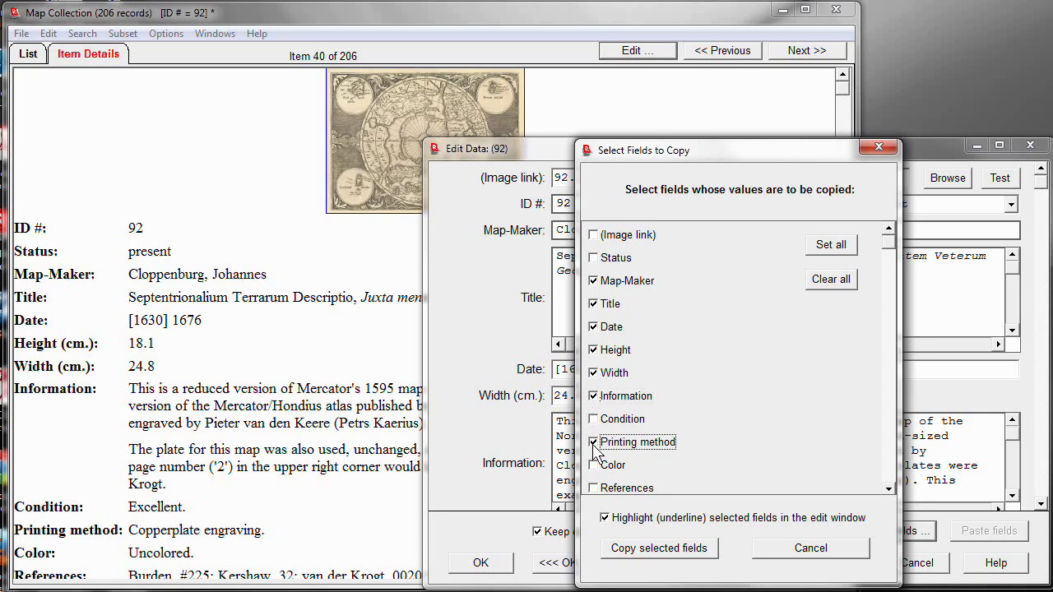
pyautogui.click(594, 489)
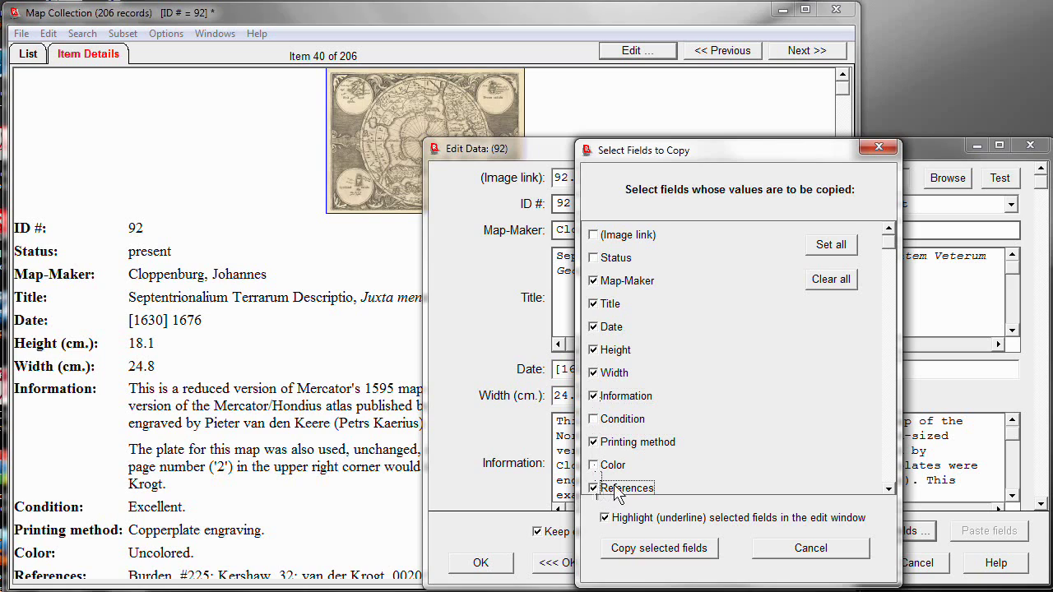
# Add Region and Source to the copy selection, copy the selected fields, and accept record 92's edit window
pyautogui.click(888, 460)
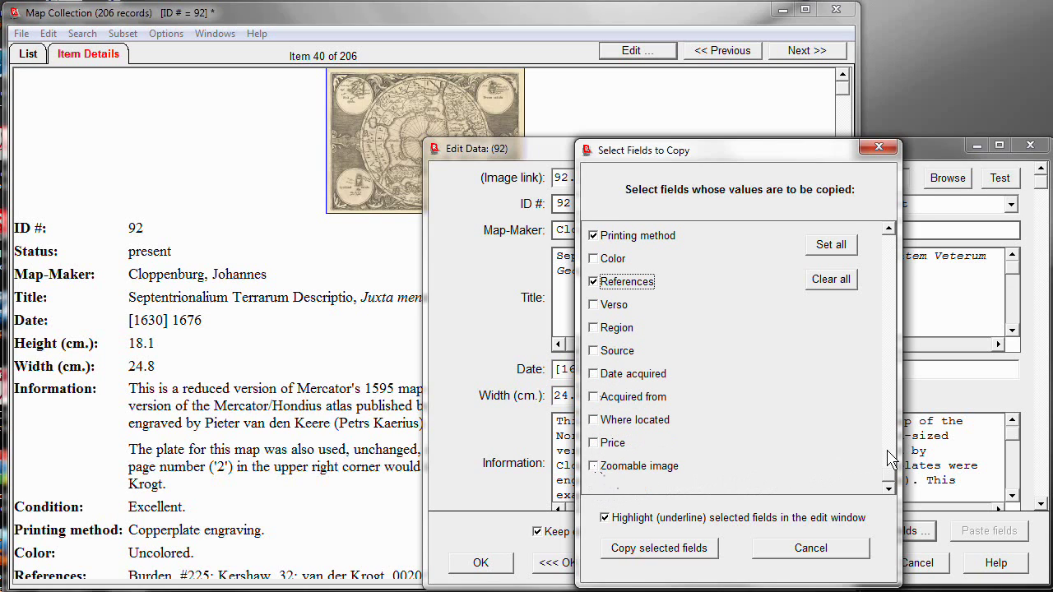
pyautogui.click(594, 328)
pyautogui.click(594, 352)
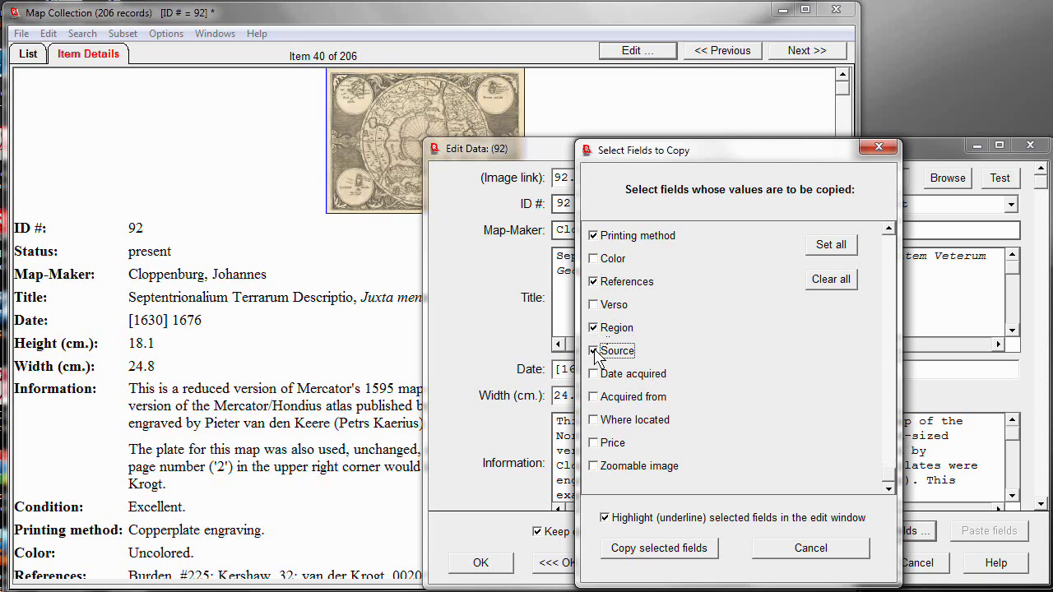
pyautogui.click(656, 550)
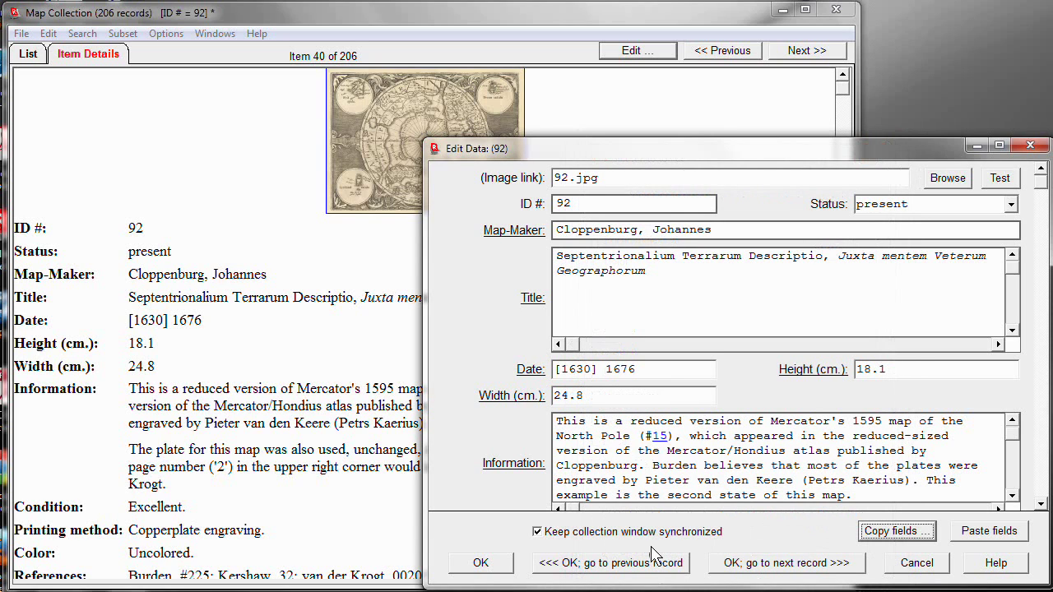
pyautogui.click(481, 564)
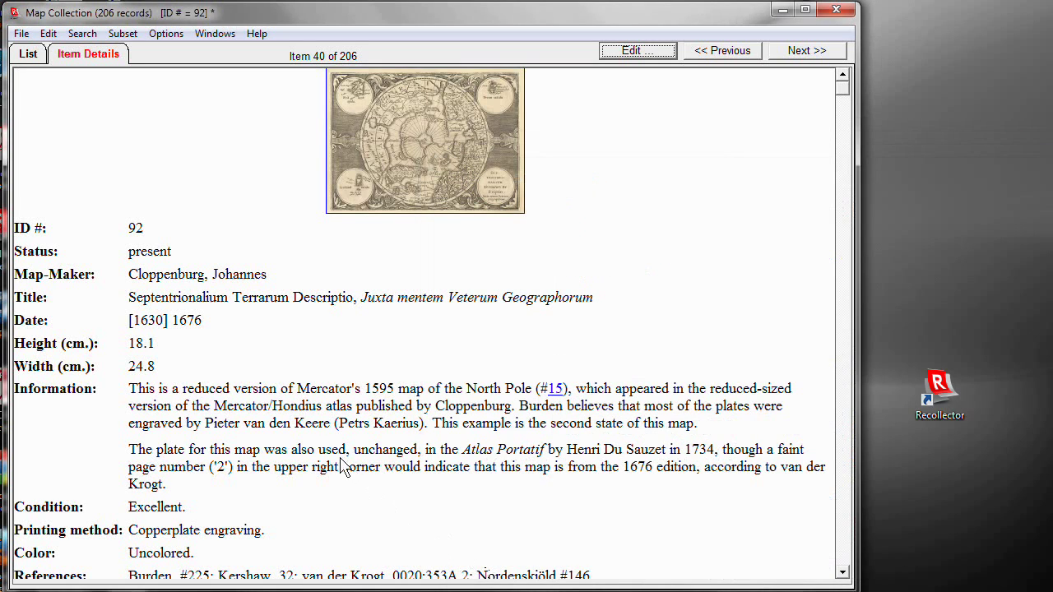
# Start a new record and paste the copied field values into it
pyautogui.click(50, 36)
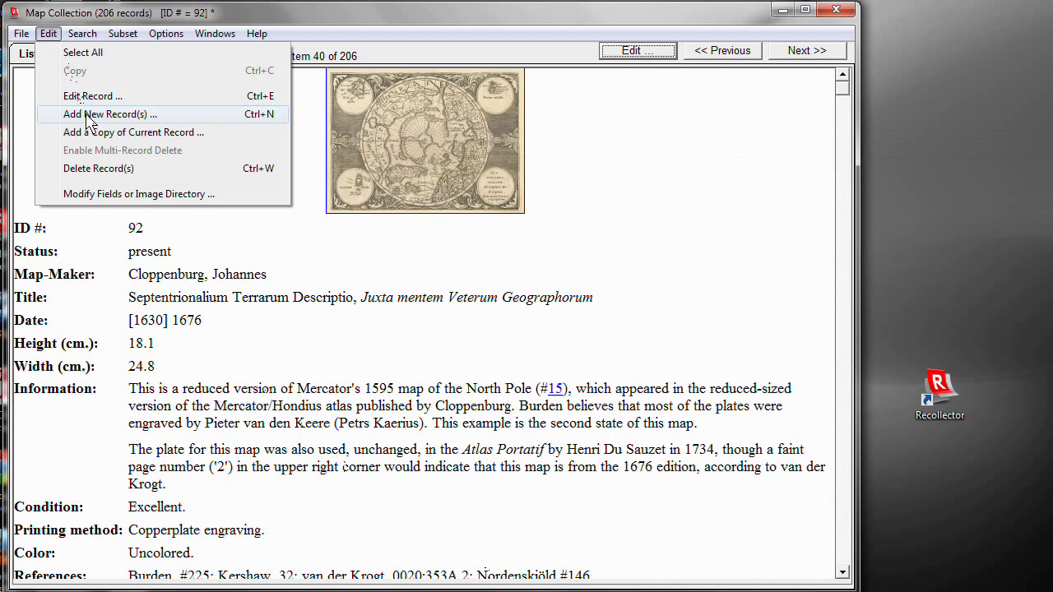
pyautogui.click(89, 120)
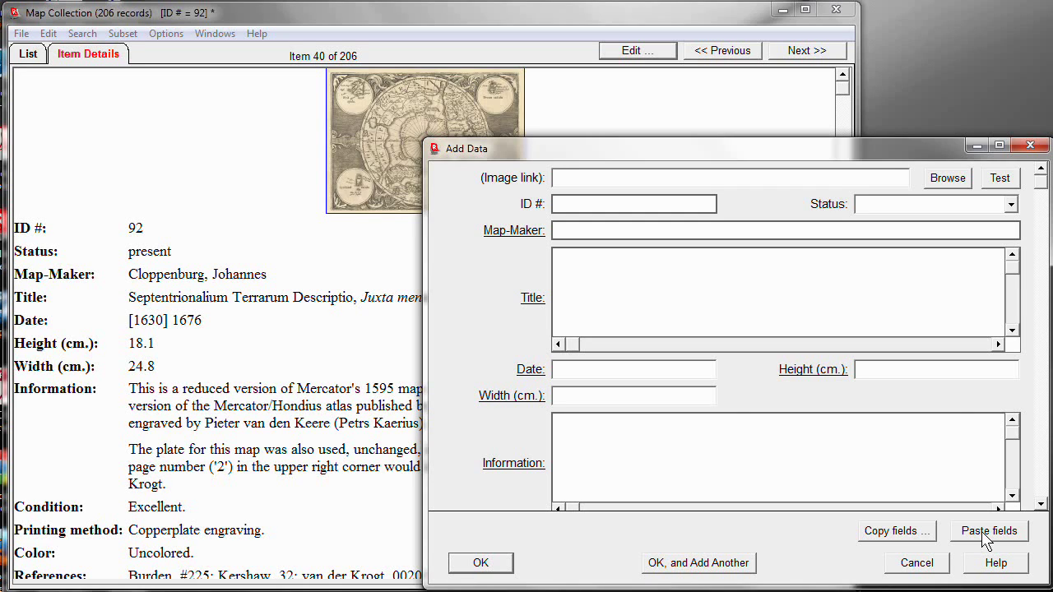
pyautogui.click(987, 531)
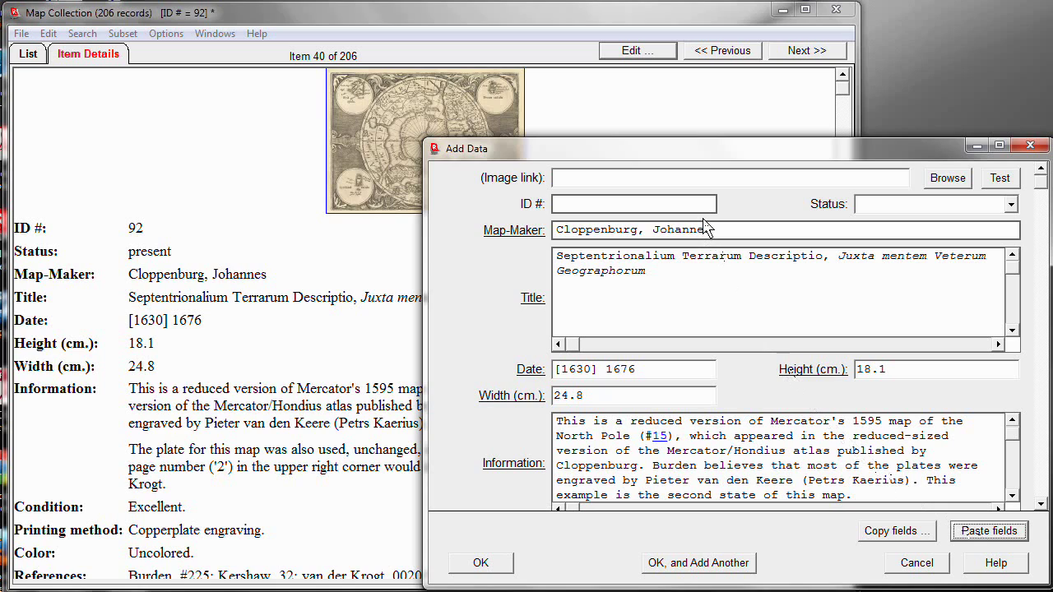
# Clear the new record's Map-Maker field and re-enter the same map-maker by auto-completing "Clop"
pyautogui.moveTo(705, 228); pyautogui.dragTo(512, 236)
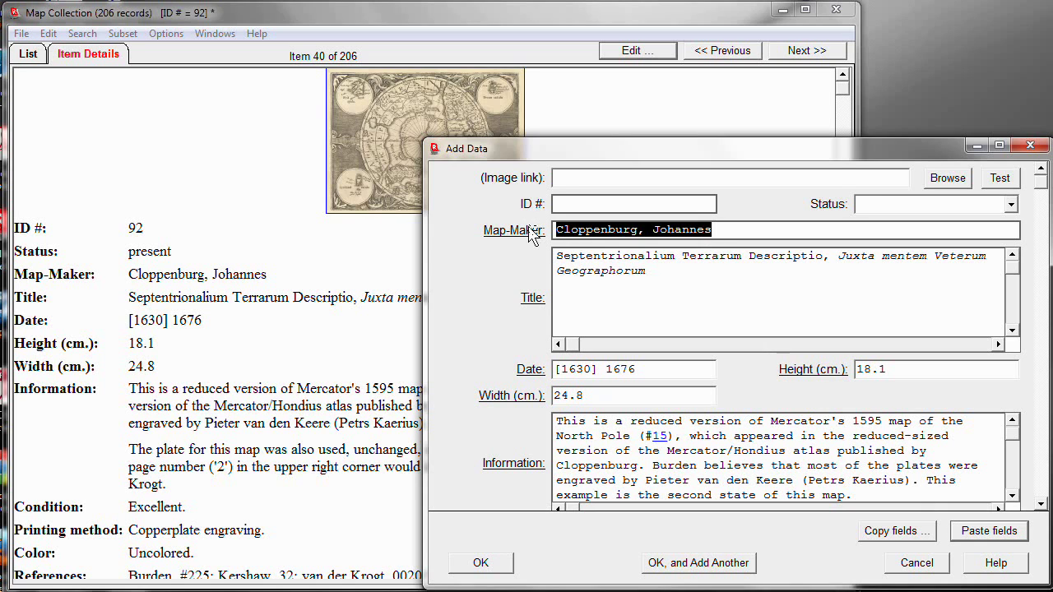
pyautogui.press('Delete')
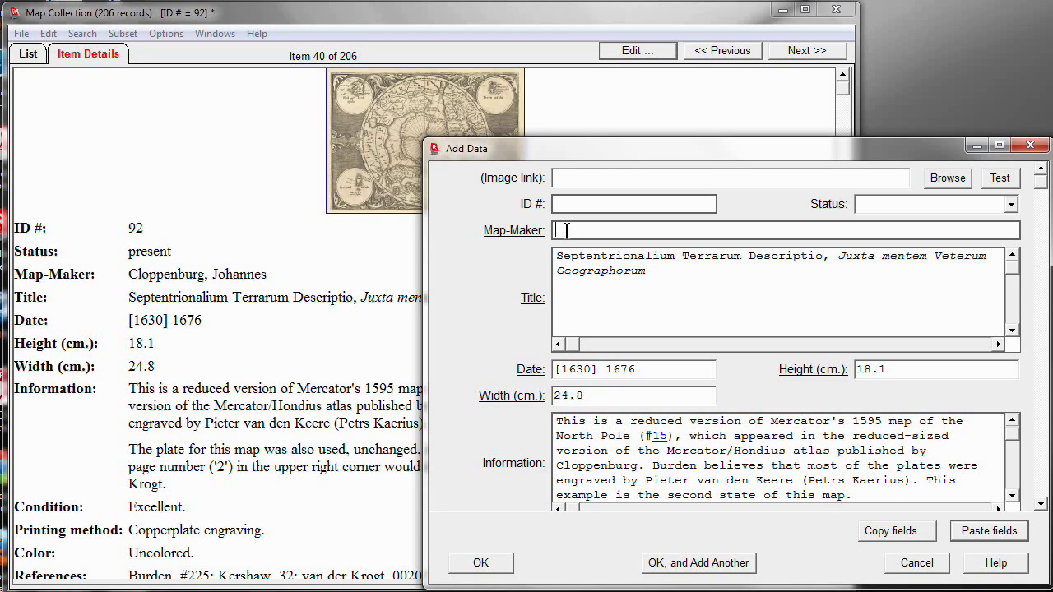
pyautogui.write('Clop')
pyautogui.press('End')
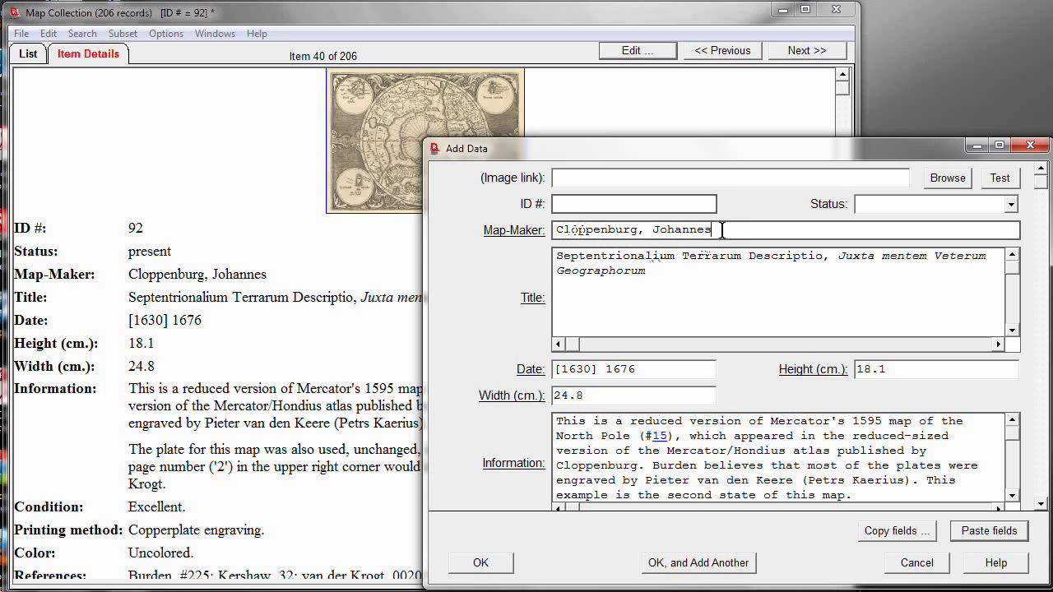
# Replace the new record's Map-Maker with "C", choose "Cloppenburg, Johannes" from the matching entries, and discard the new record
pyautogui.moveTo(721, 230); pyautogui.dragTo(531, 236)
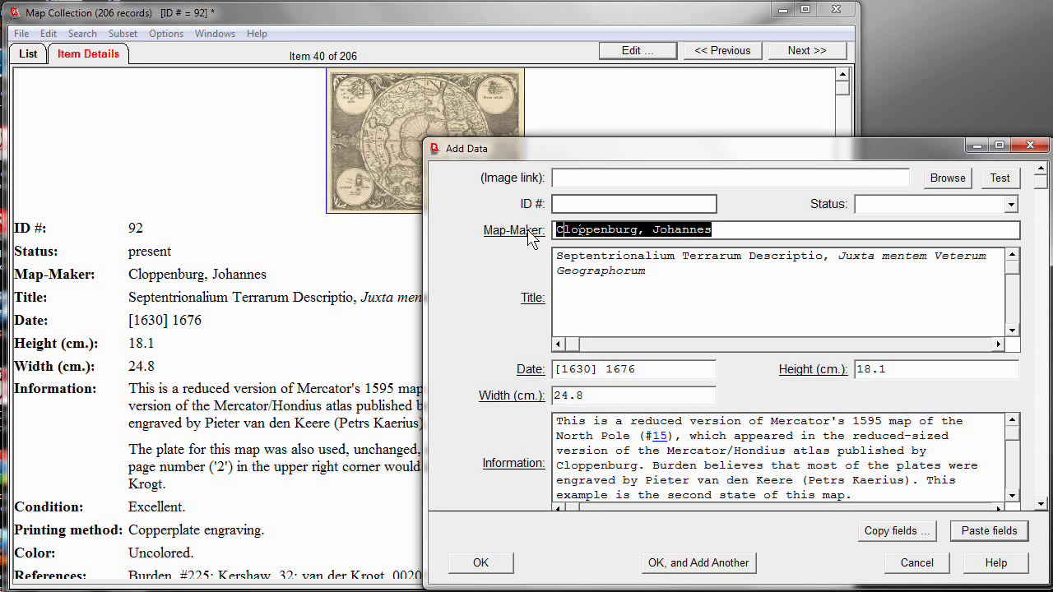
pyautogui.write('C')
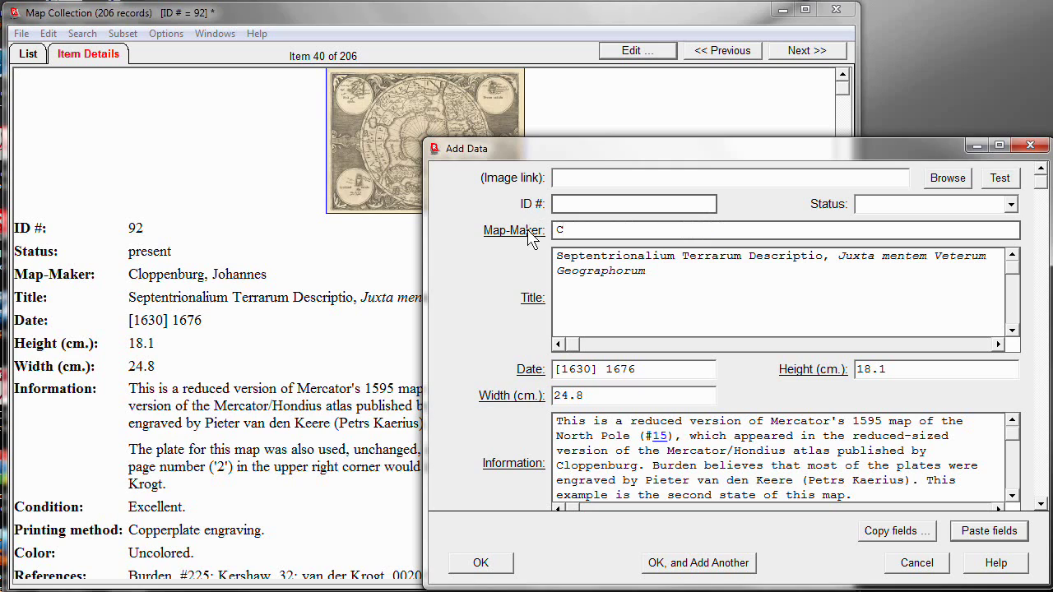
pyautogui.click(529, 232)
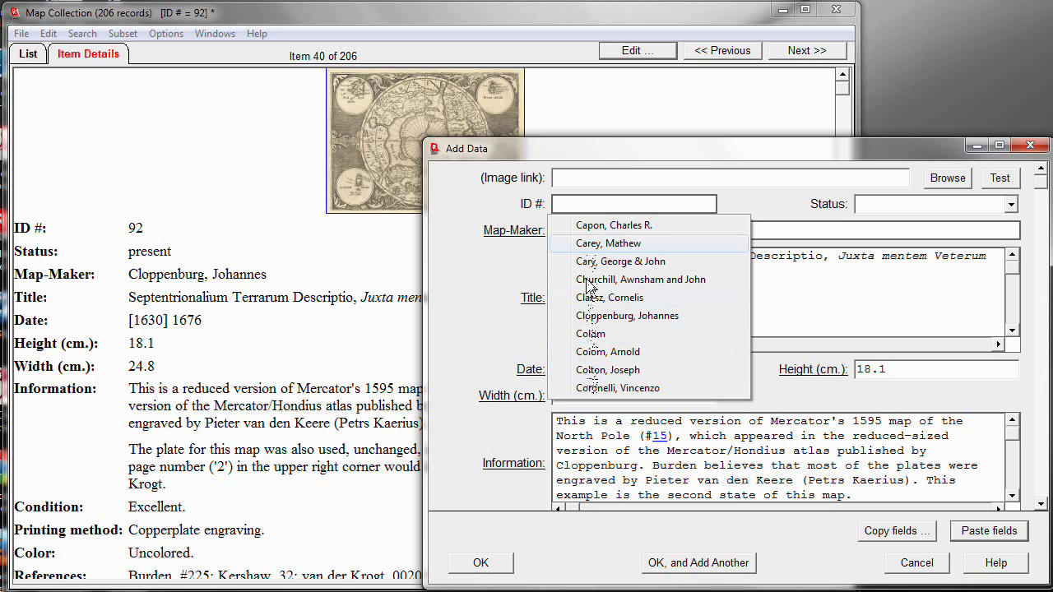
pyautogui.click(595, 316)
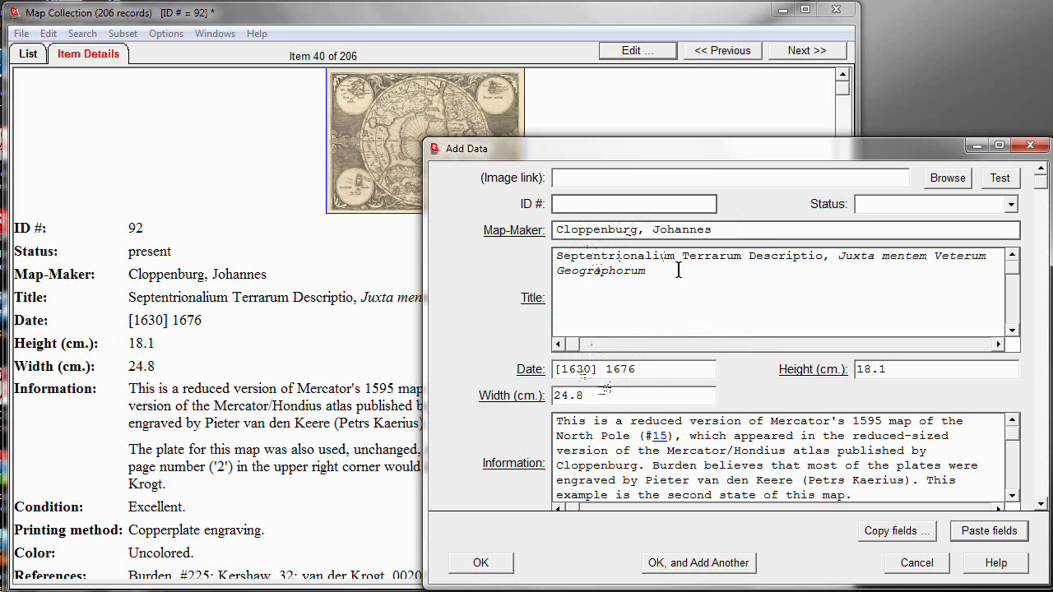
pyautogui.click(917, 564)
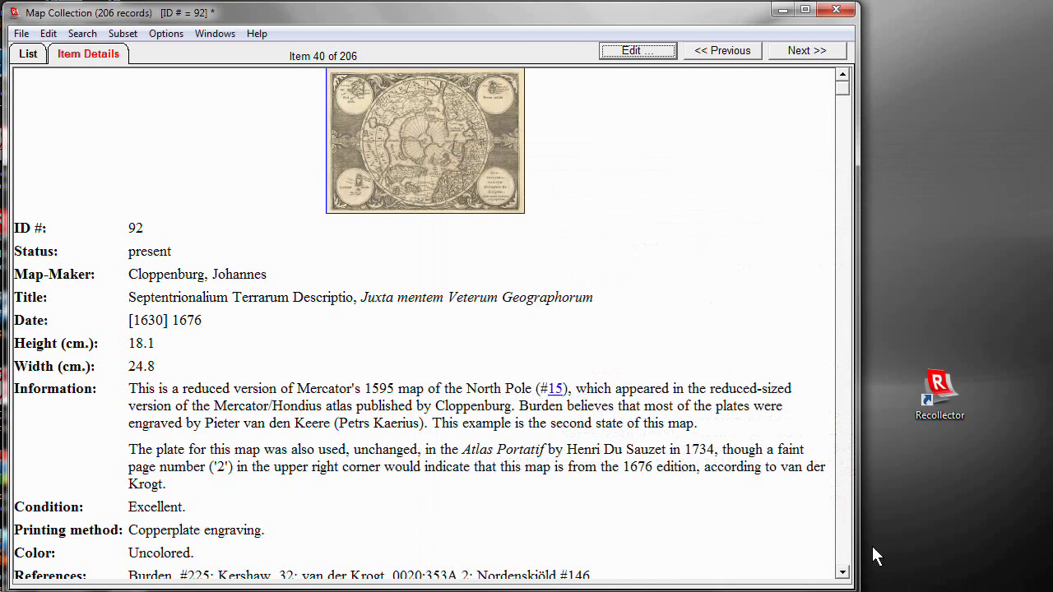
# Open record 92 for editing and examine the choices available for its Status field
pyautogui.click(631, 51)
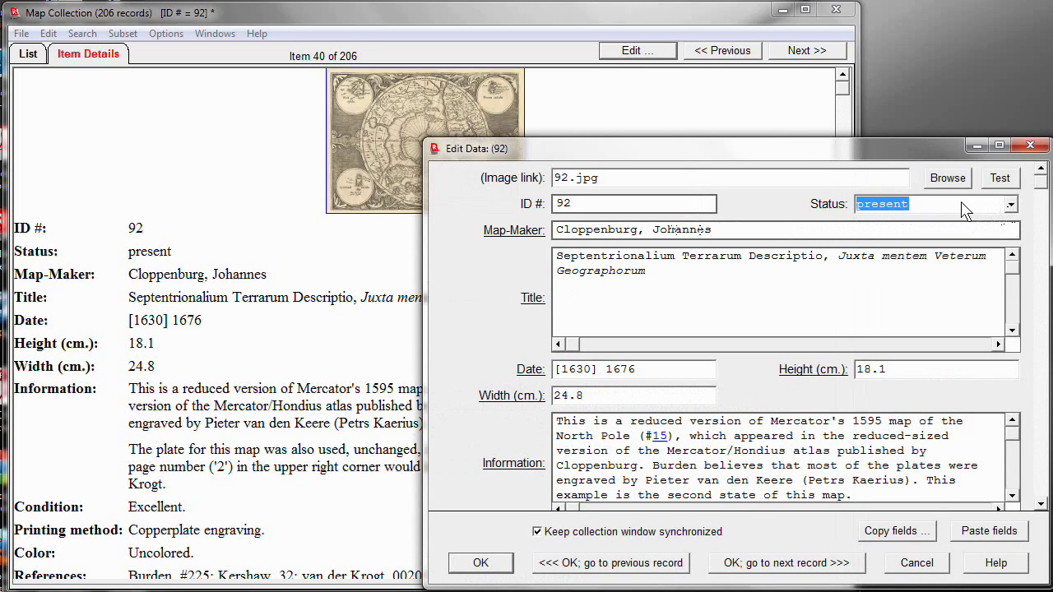
pyautogui.click(1011, 206)
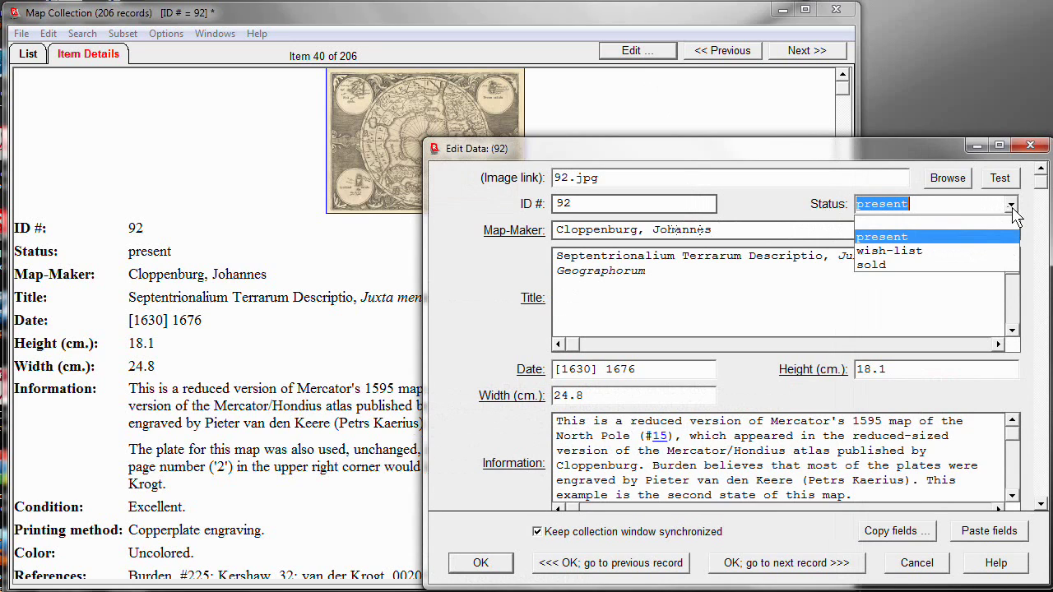
pyautogui.click(1012, 211)
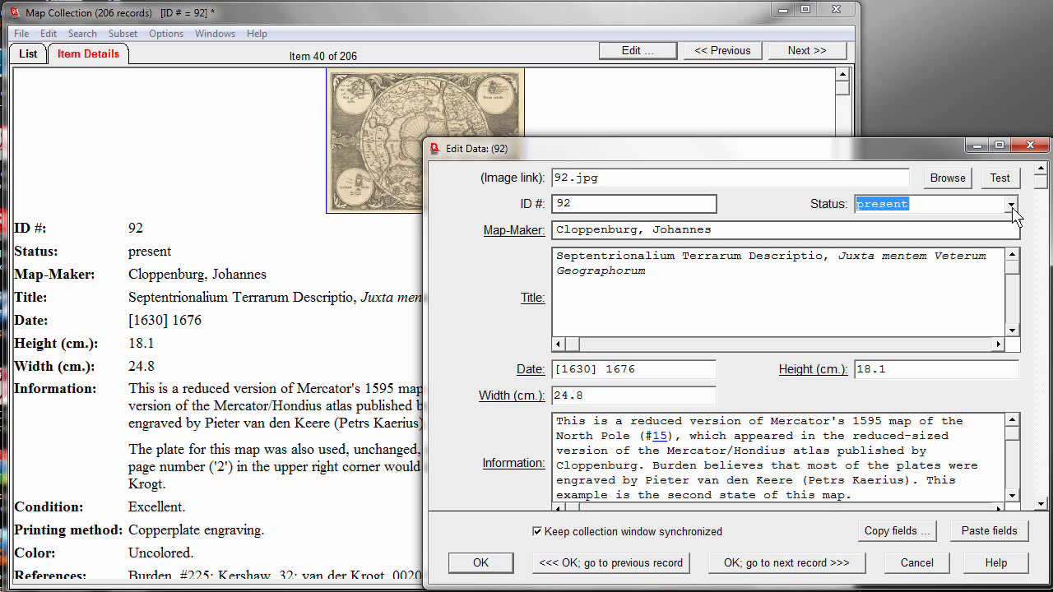
# Select the linked record number 15 in the first paragraph of record 92's Information text
pyautogui.click(660, 436)
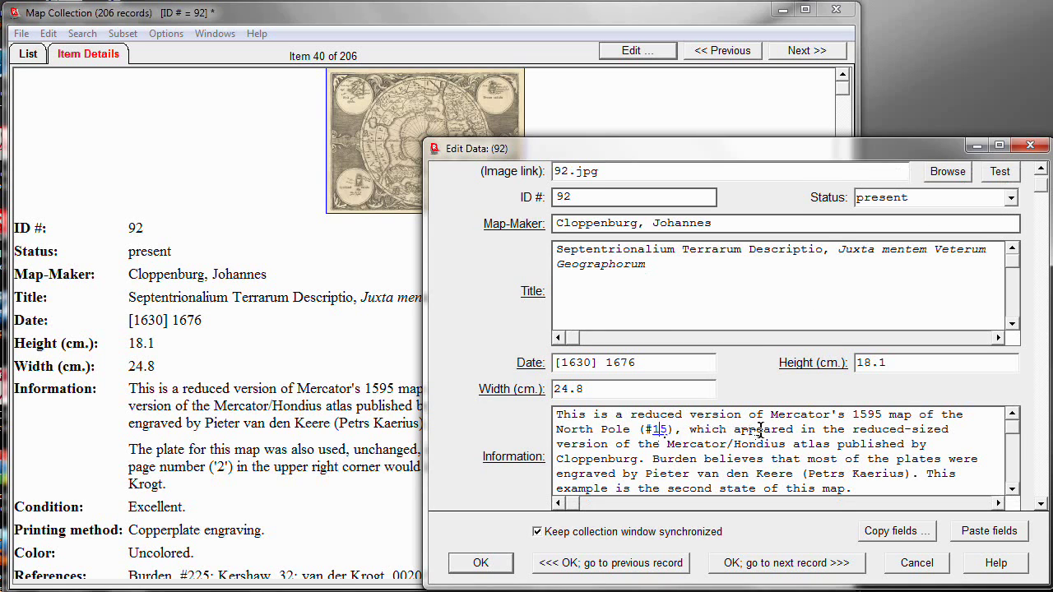
pyautogui.doubleClick(658, 429)
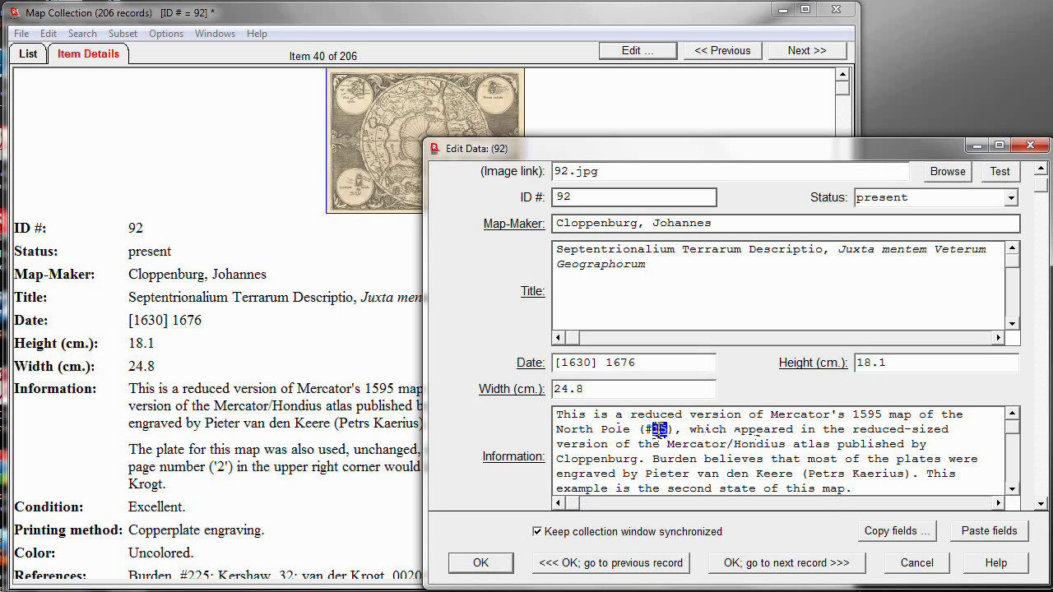